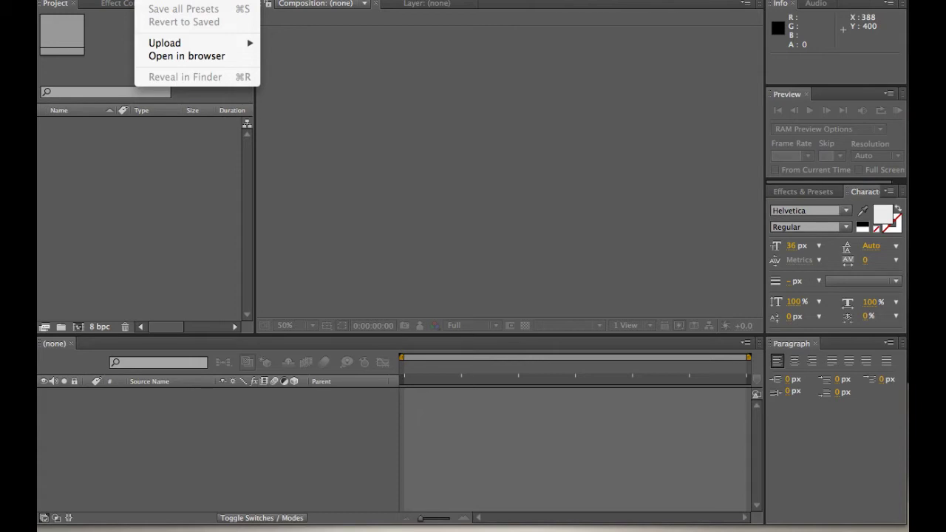
# Bring up the Import File chooser and navigate into the AEdemo2013 > Footage folder
pyautogui.click(123, 148)
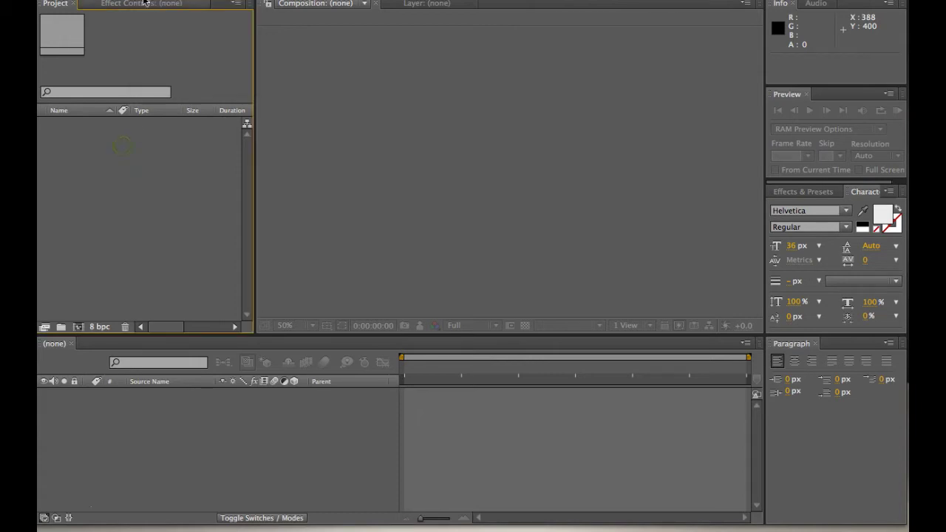
pyautogui.rightClick(122, 148)
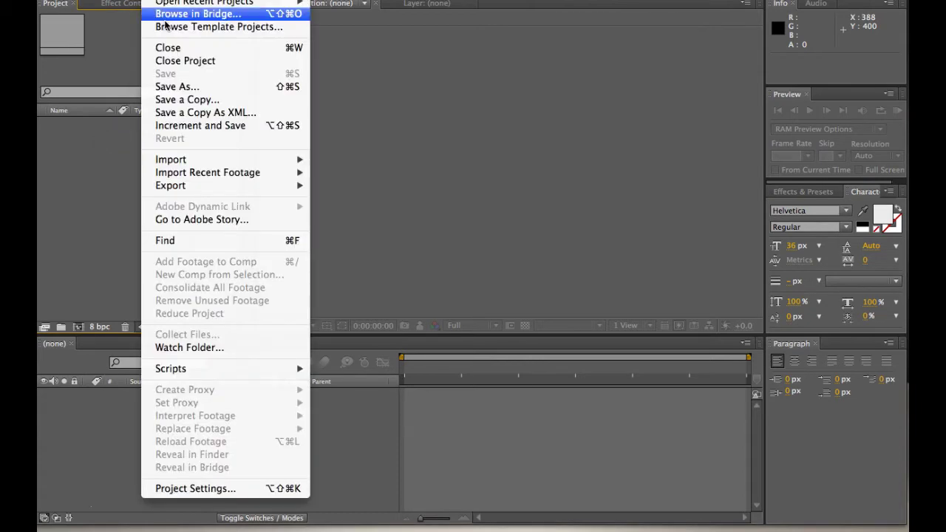
pyautogui.moveTo(186, 161)
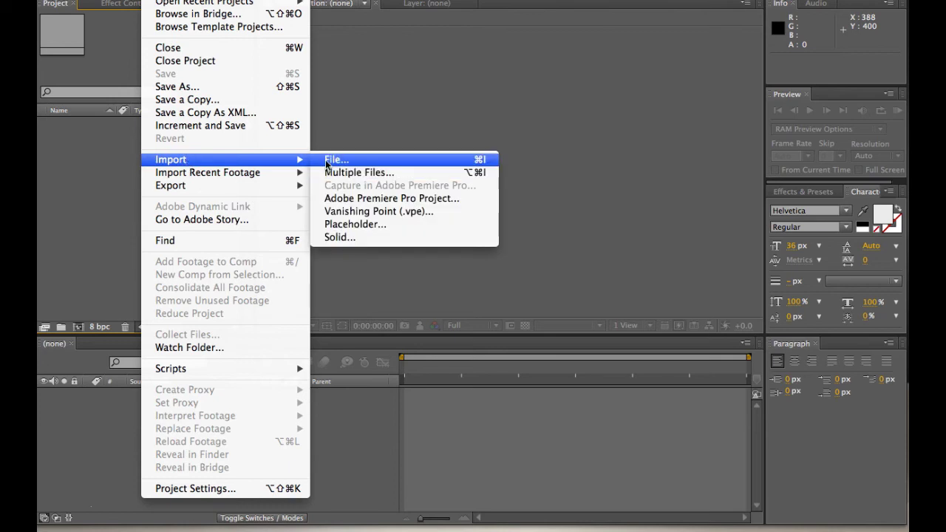
pyautogui.click(327, 161)
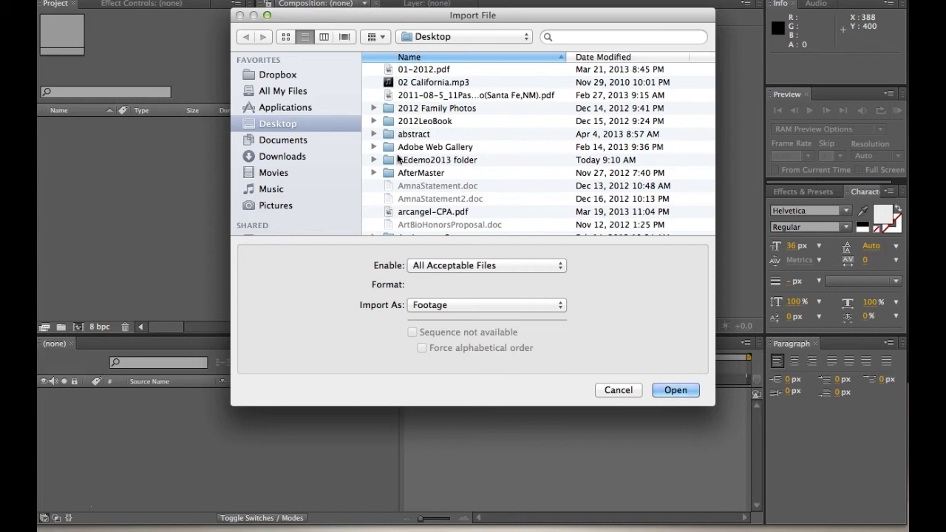
pyautogui.doubleClick(398, 159)
pyautogui.click(389, 74)
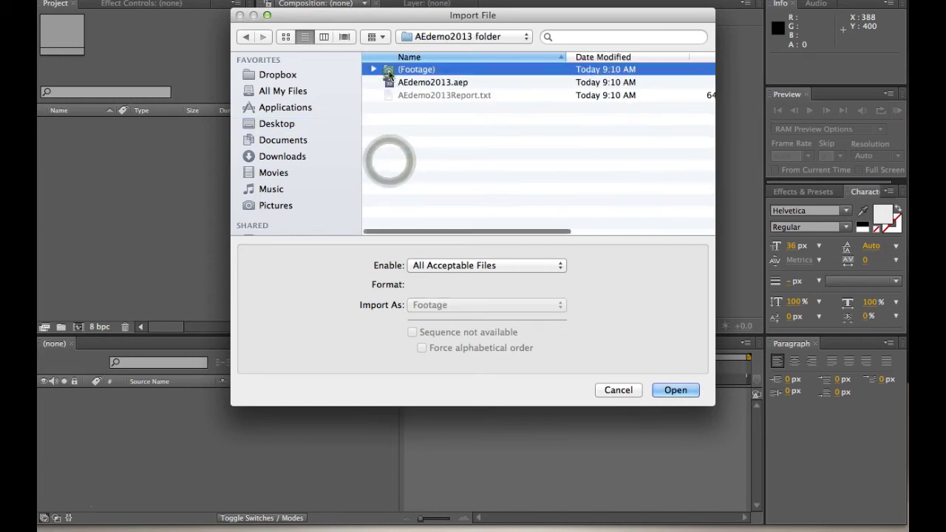
pyautogui.doubleClick(390, 71)
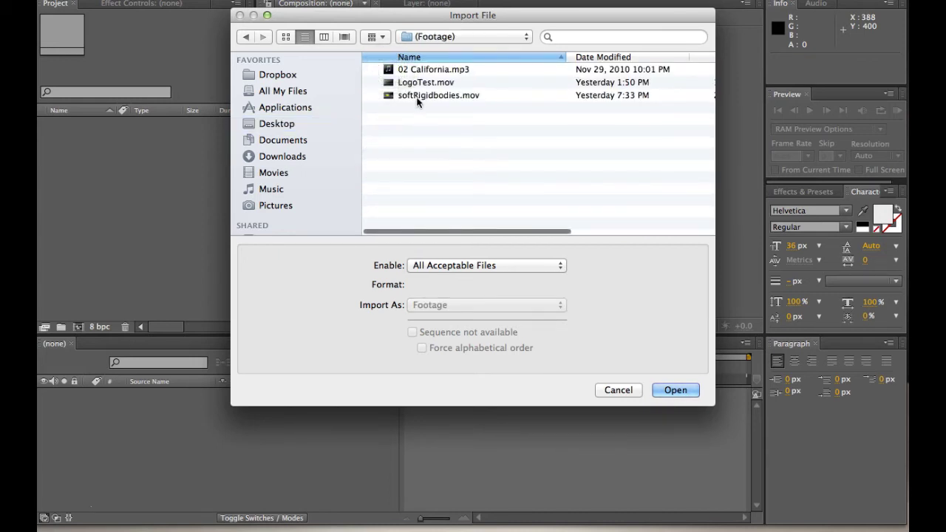
# Select 02 California.mp3, LogoTest.mov and softRigidbodies.mov together and import them
pyautogui.click(418, 82)
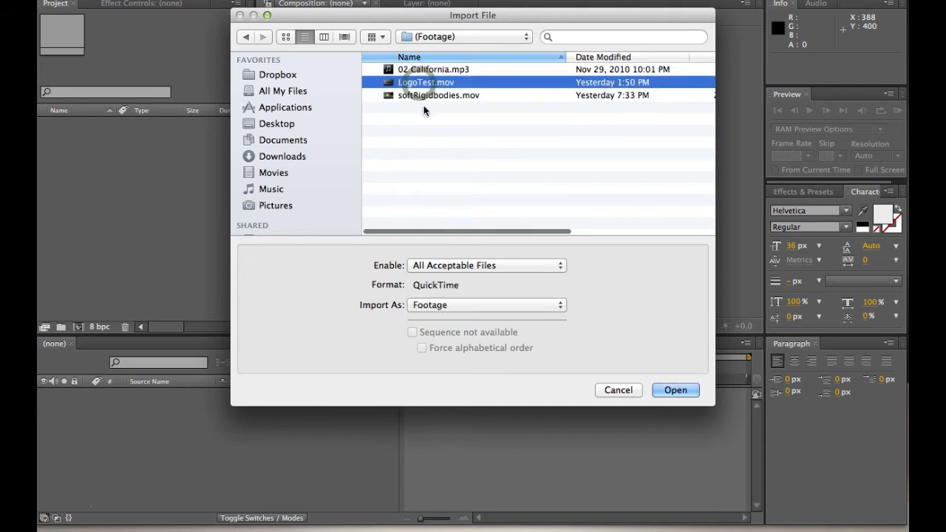
pyautogui.keyDown('shift'); pyautogui.click(425, 96); pyautogui.keyUp('shift')
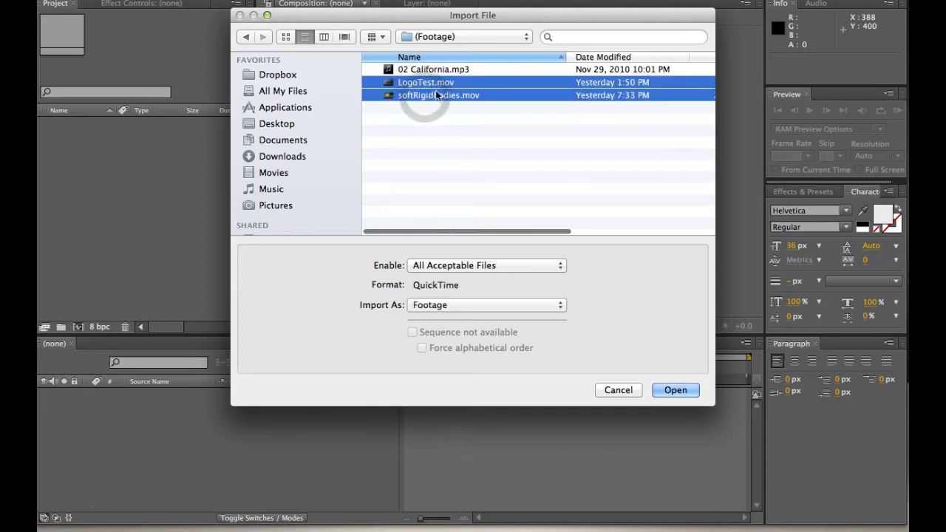
pyautogui.keyDown('shift'); pyautogui.click(430, 69); pyautogui.keyUp('shift')
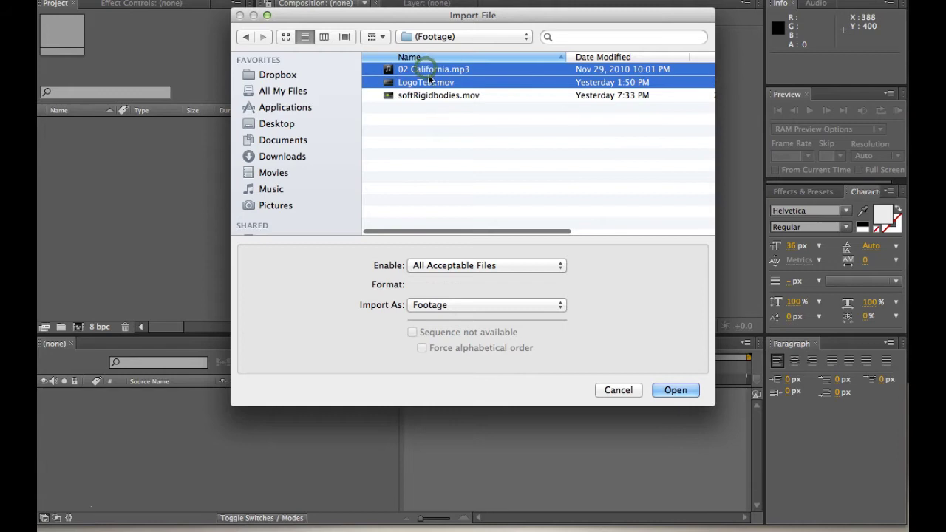
pyautogui.click(431, 69)
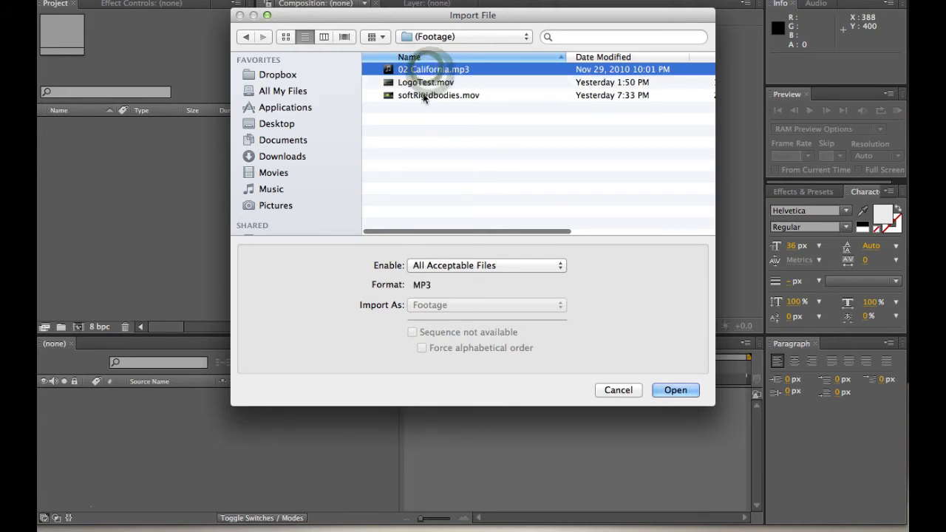
pyautogui.click(425, 96)
pyautogui.keyDown('shift'); pyautogui.click(426, 69); pyautogui.keyUp('shift')
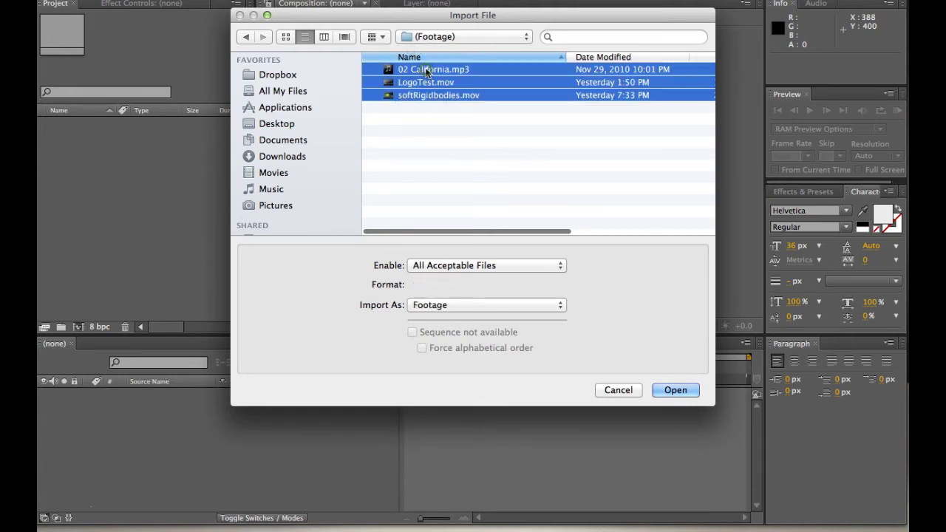
pyautogui.click(674, 391)
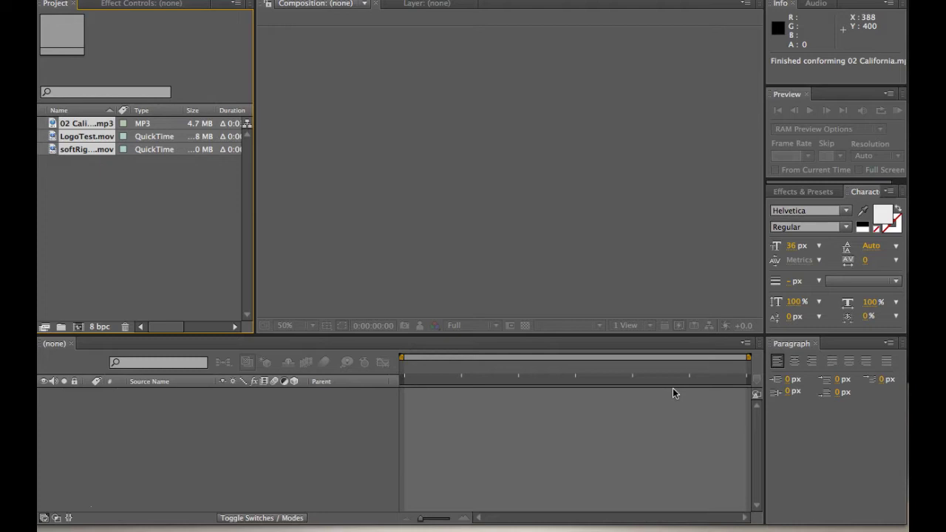
# Drop softRigidbodies.mov on New Composition to build a 1280×720, 30 fps, 6-second composition
pyautogui.click(67, 172)
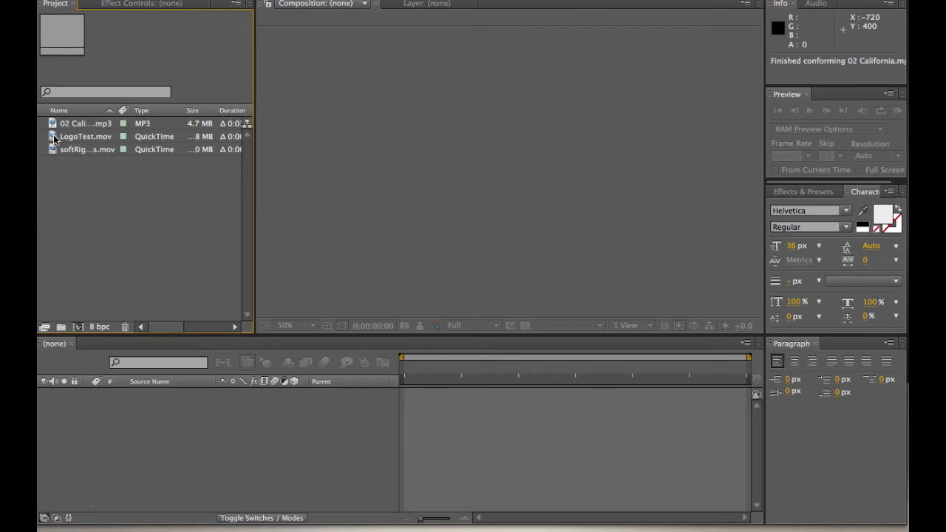
pyautogui.moveTo(52, 151); pyautogui.dragTo(79, 326)
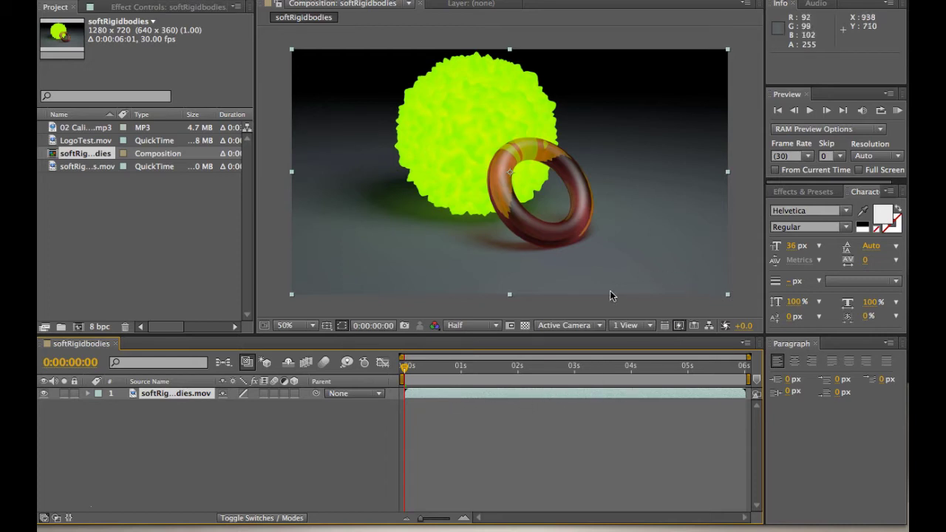
pyautogui.press('space')
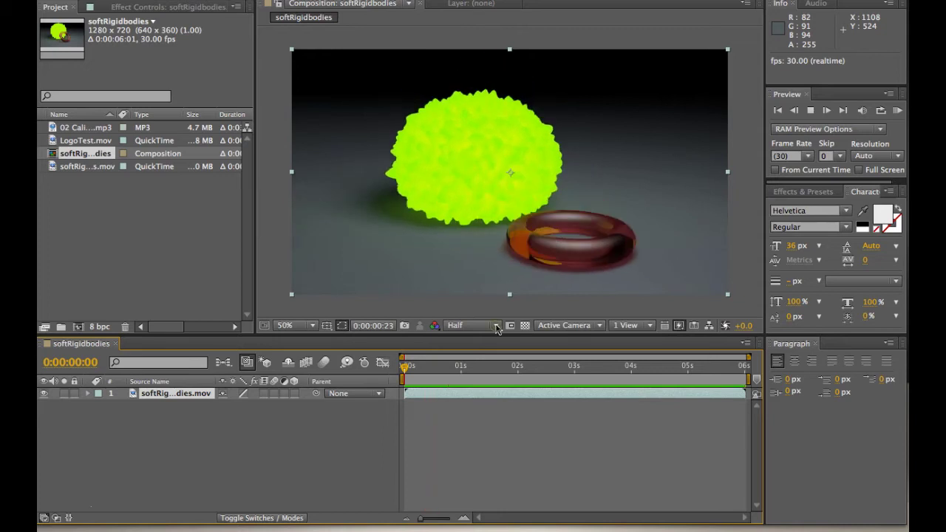
pyautogui.click(497, 327)
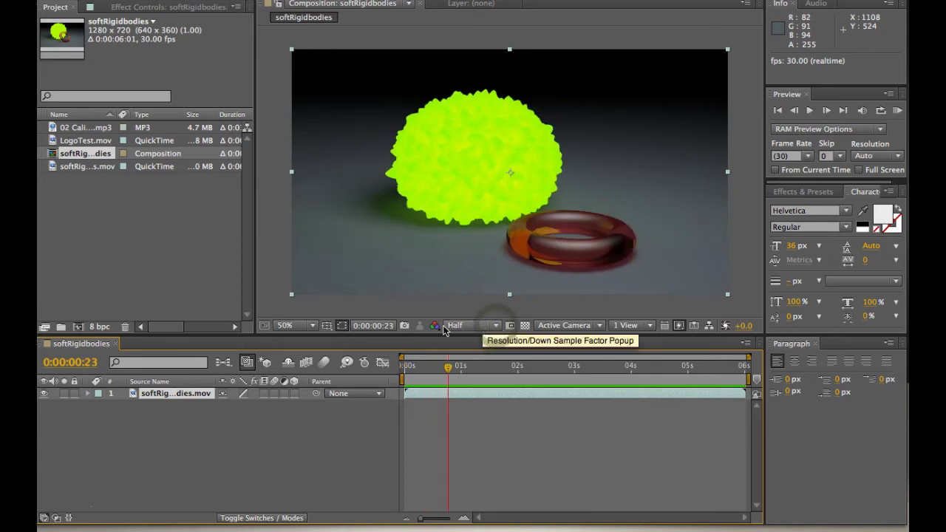
pyautogui.click(496, 326)
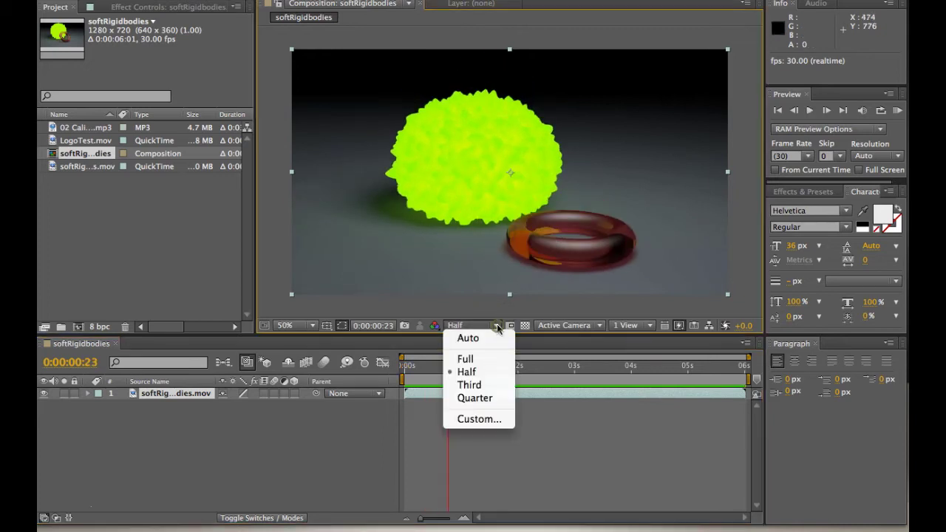
pyautogui.click(464, 360)
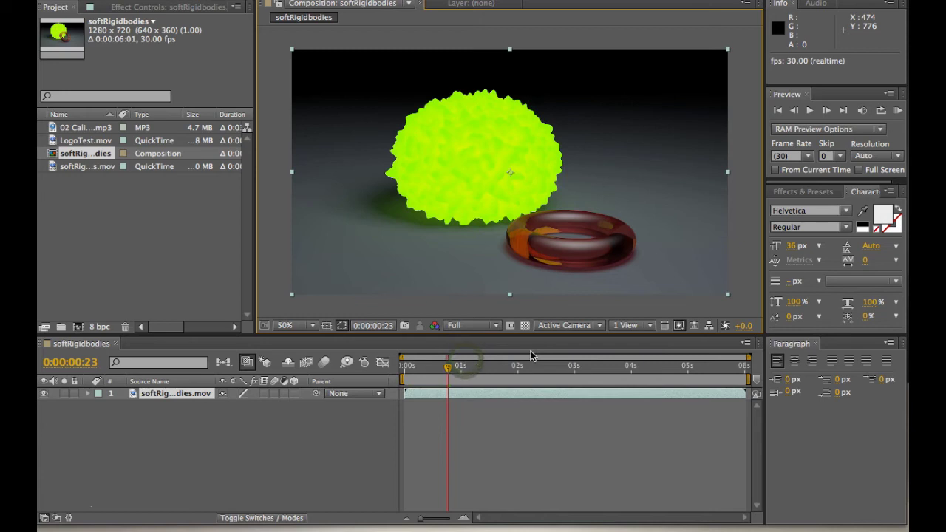
pyautogui.press('space')
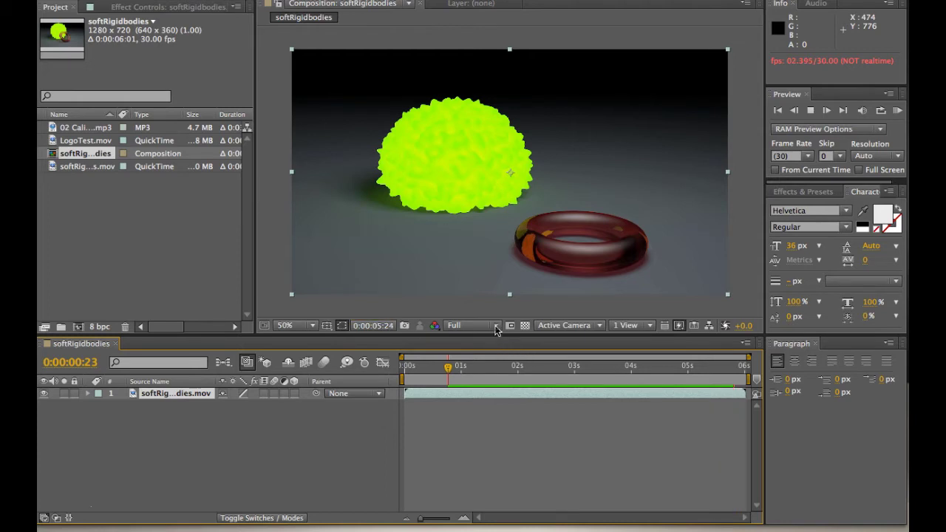
pyautogui.click(494, 325)
pyautogui.click(476, 373)
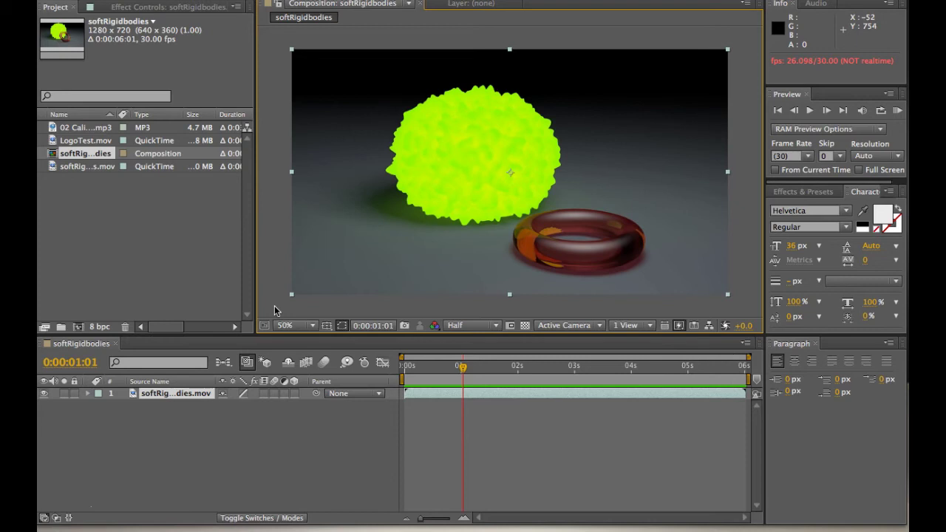
# Place LogoTest.mov as the top layer above softRigidbodies.mov, then preview the composition
pyautogui.click(59, 141)
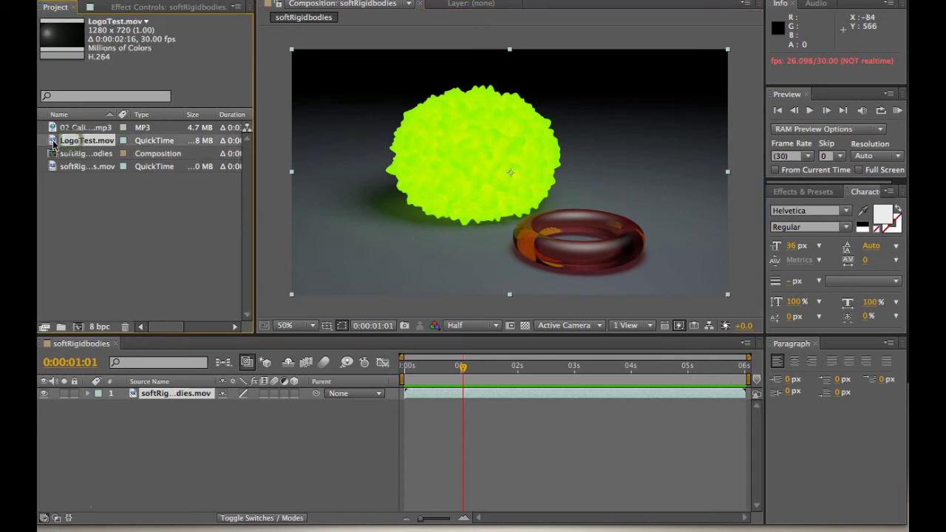
pyautogui.moveTo(54, 144); pyautogui.dragTo(120, 416)
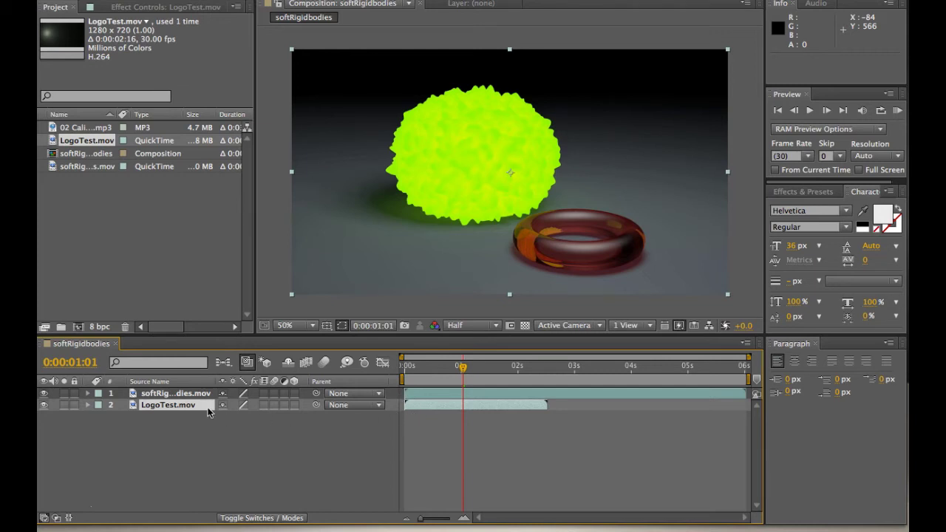
pyautogui.moveTo(173, 404); pyautogui.dragTo(175, 394)
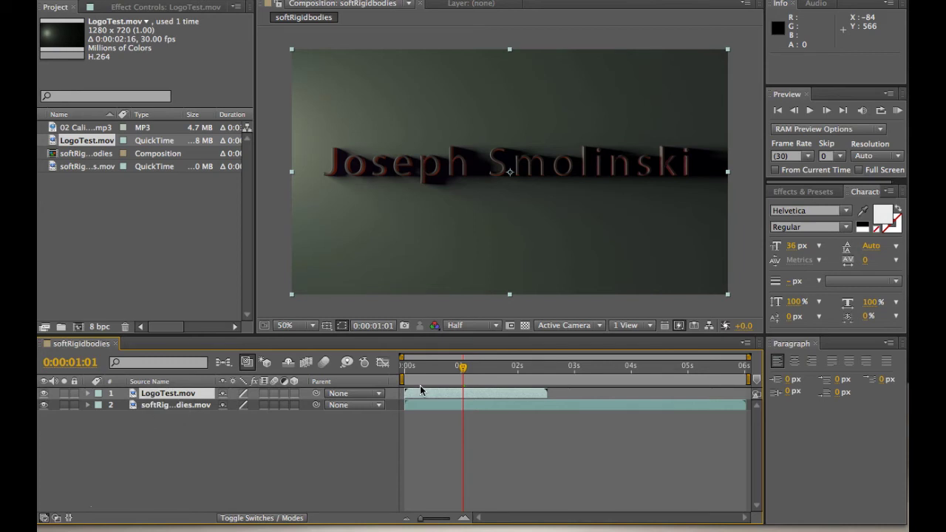
pyautogui.press('space')
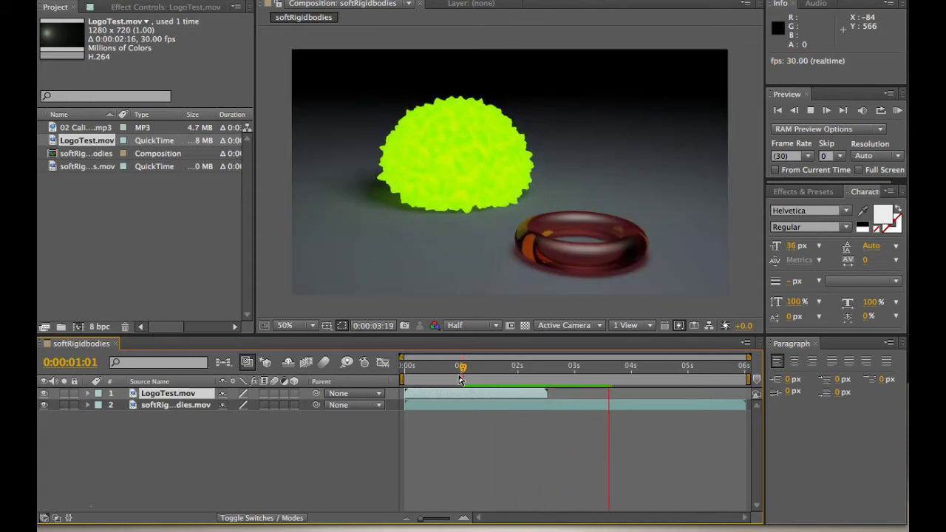
pyautogui.press('space')
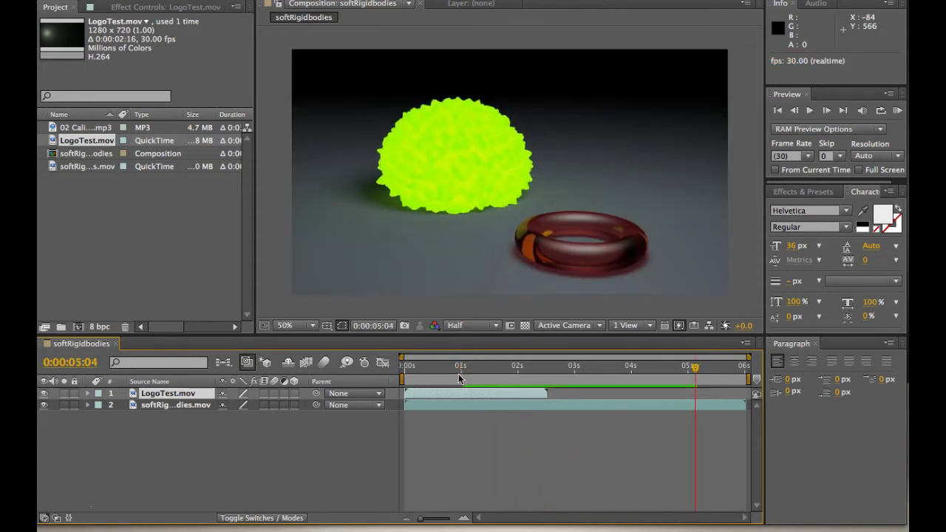
pyautogui.click(431, 405)
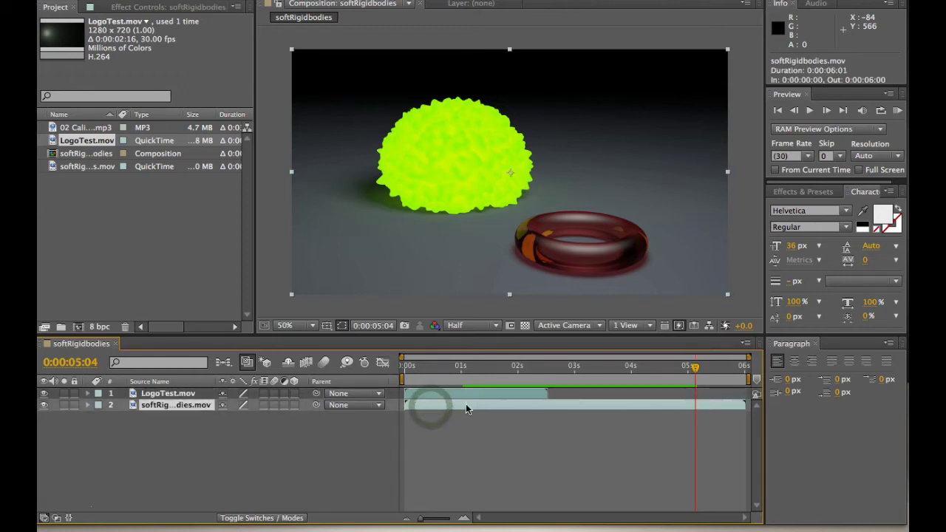
pyautogui.moveTo(464, 405); pyautogui.dragTo(608, 407)
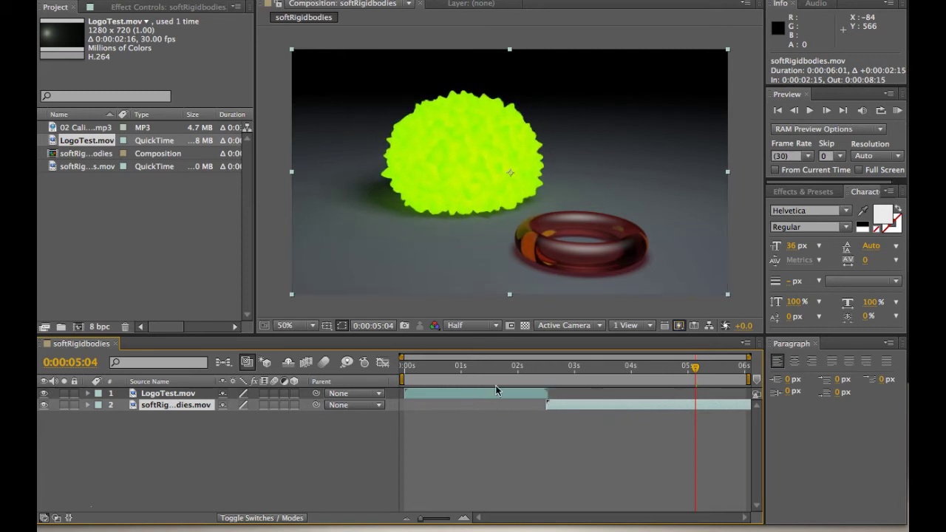
pyautogui.click(509, 370)
pyautogui.press('KP_0')
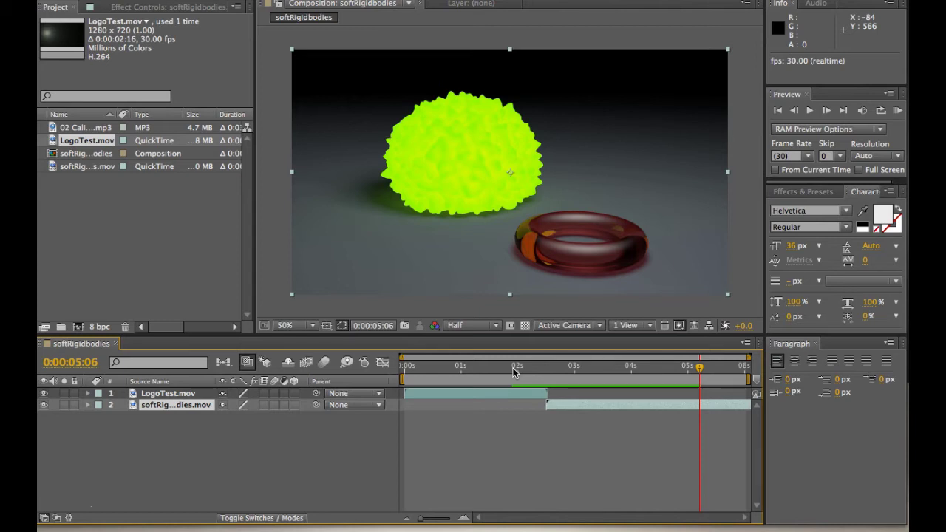
pyautogui.press('space')
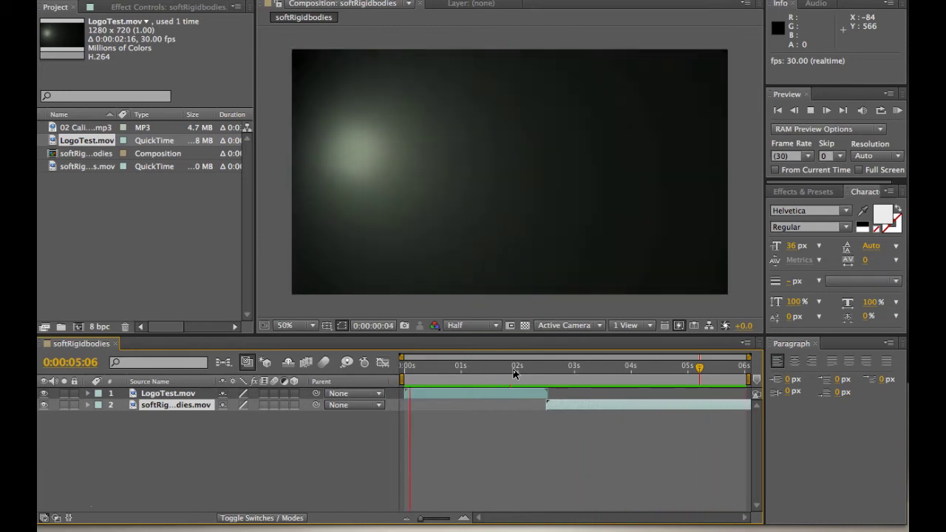
pyautogui.press('space')
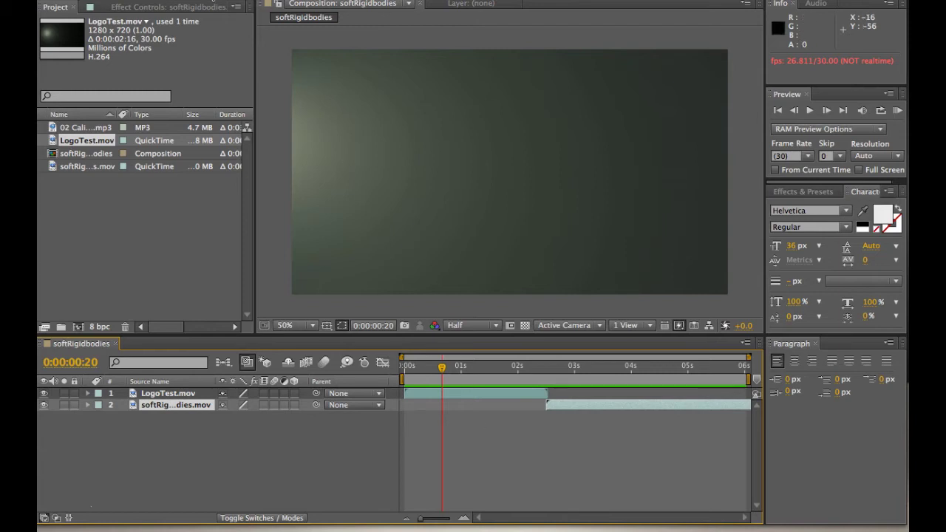
# Set the composition duration to 0:00:10:01 and zoom the timeline out to show all 10 seconds
pyautogui.click(221, 0)
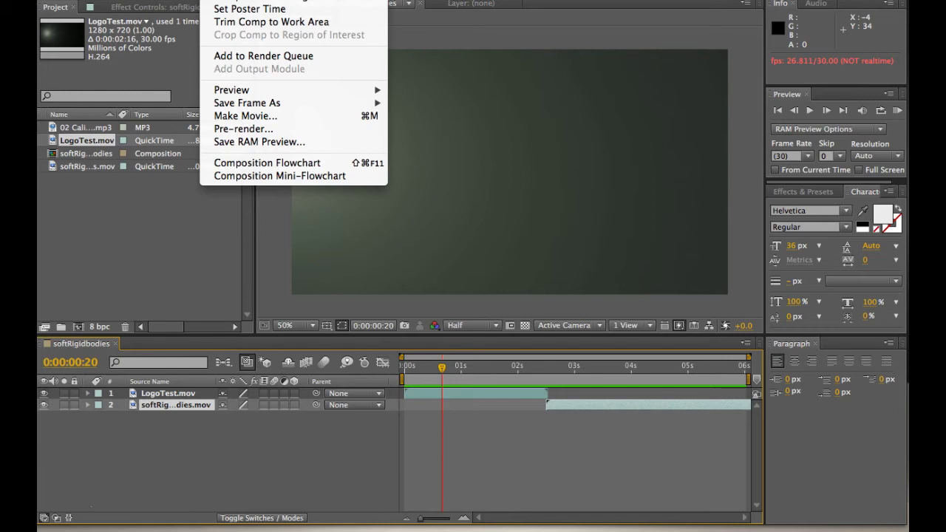
pyautogui.click(244, 3)
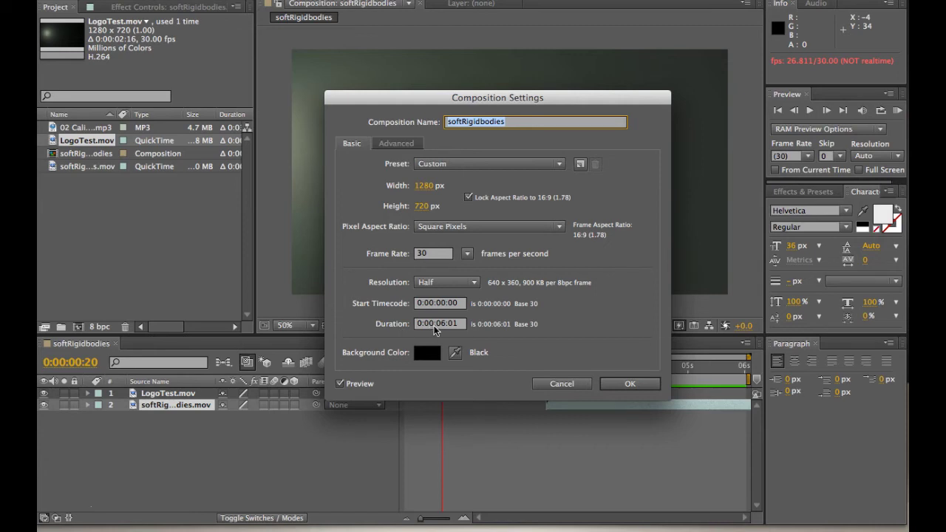
pyautogui.click(444, 324)
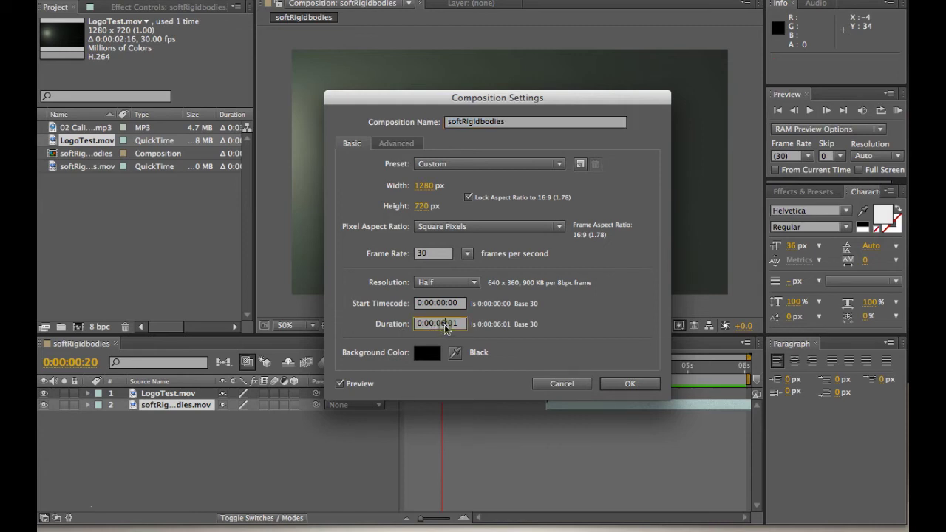
pyautogui.press('BackSpace')
pyautogui.write('1')
pyautogui.press('Return')
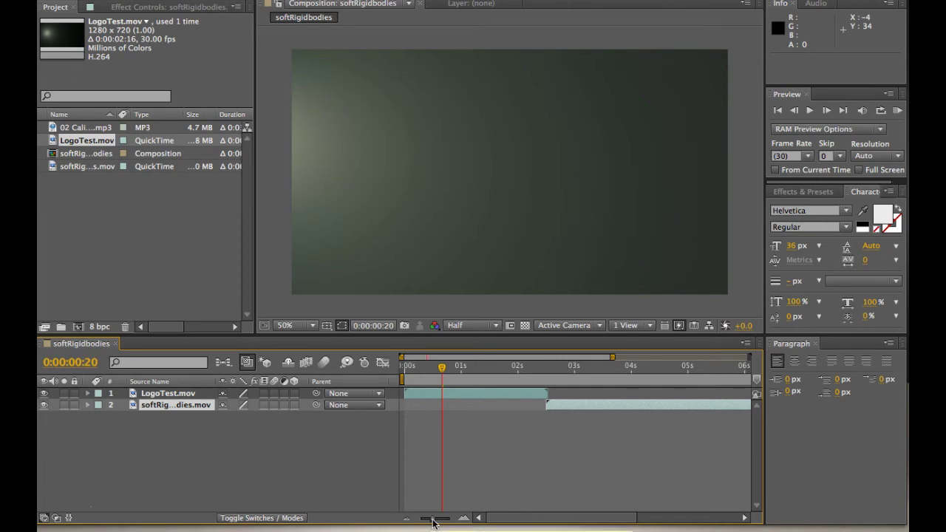
pyautogui.moveTo(435, 523); pyautogui.dragTo(419, 523)
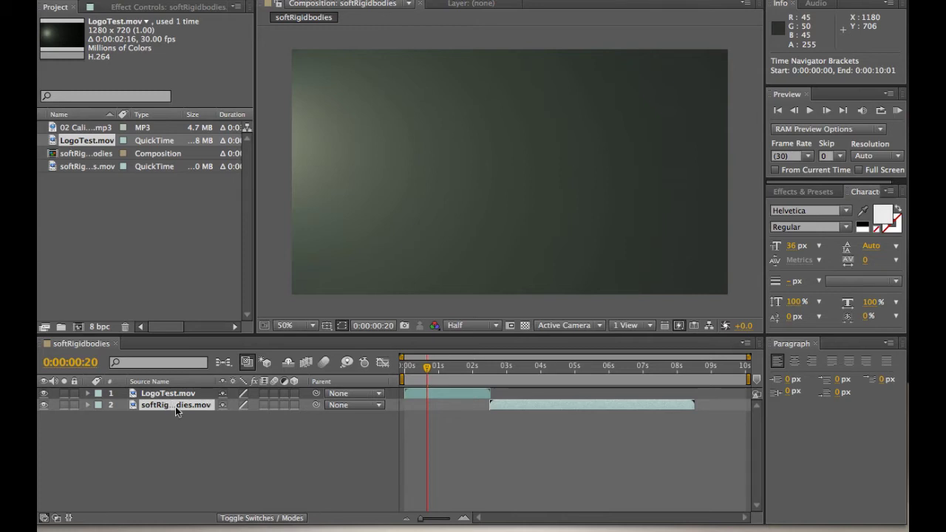
pyautogui.click(175, 397)
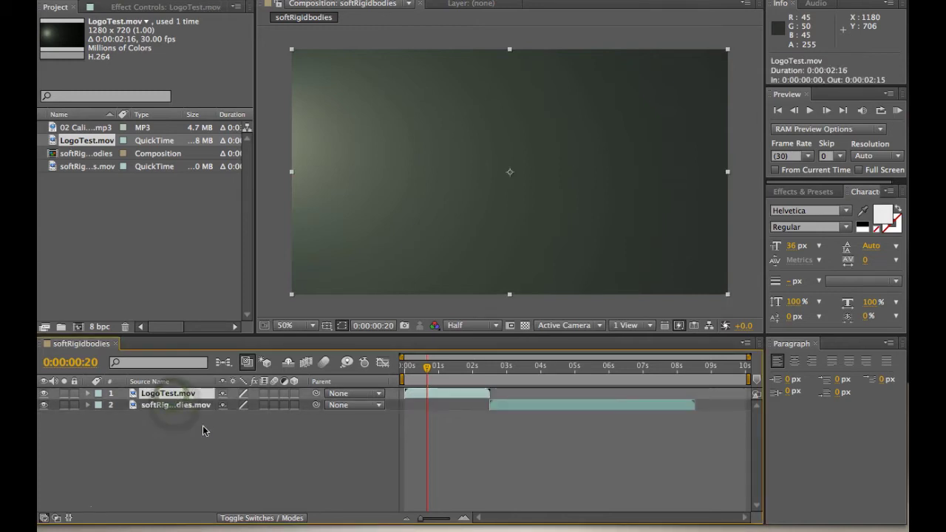
# Move both LogoTest.mov and softRigidbodies.mov about one second later and preview from the start
pyautogui.keyDown('shift'); pyautogui.click(181, 406); pyautogui.keyUp('shift')
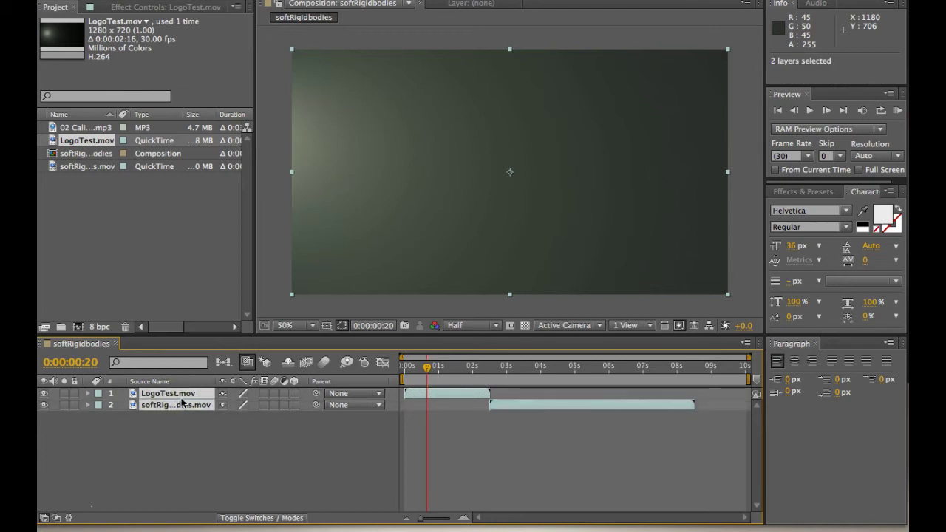
pyautogui.moveTo(515, 404); pyautogui.dragTo(546, 404)
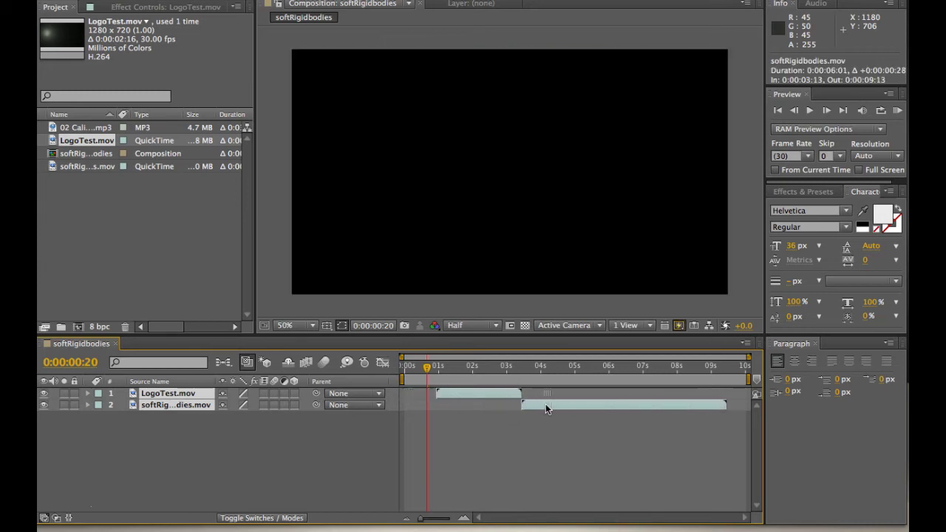
pyautogui.moveTo(426, 367); pyautogui.dragTo(410, 366)
pyautogui.press('space')
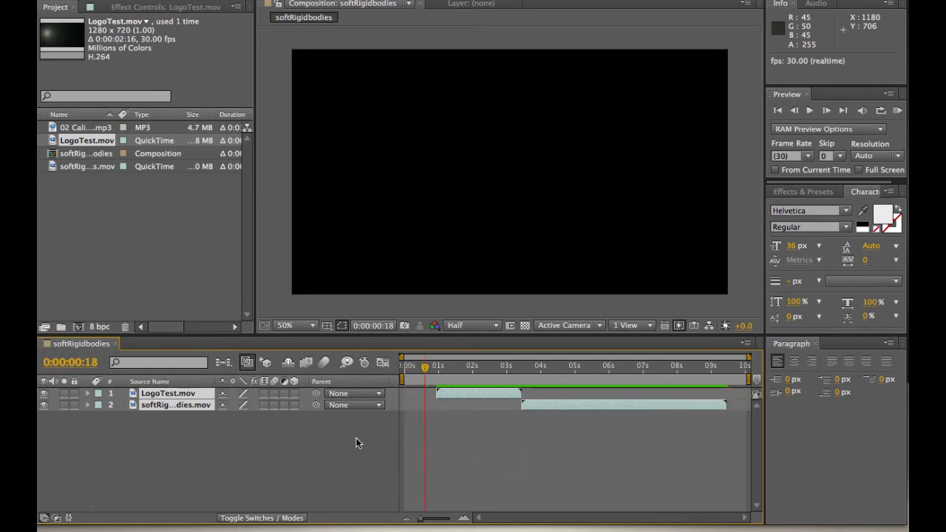
# Select the LogoTest.mov layer and move the playhead to around 0:00:02:09, where the title shows
pyautogui.click(210, 425)
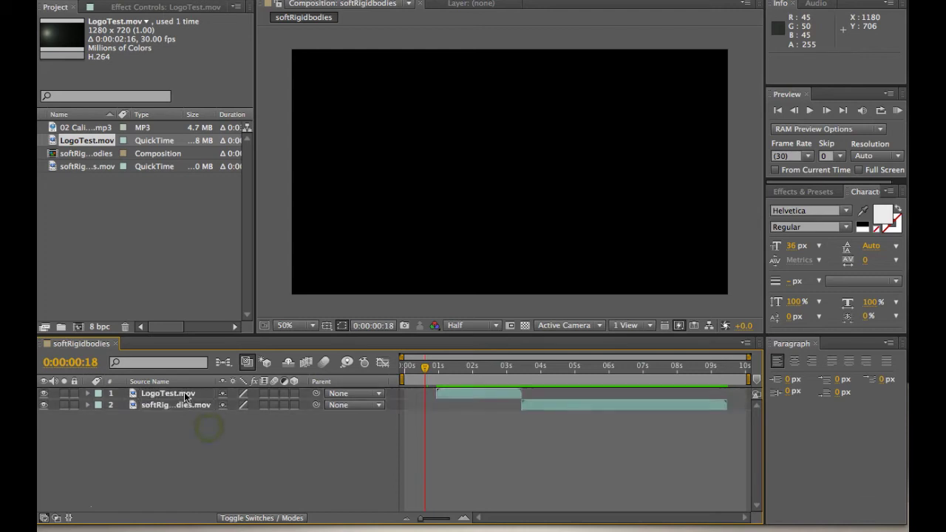
pyautogui.click(184, 392)
pyautogui.click(453, 365)
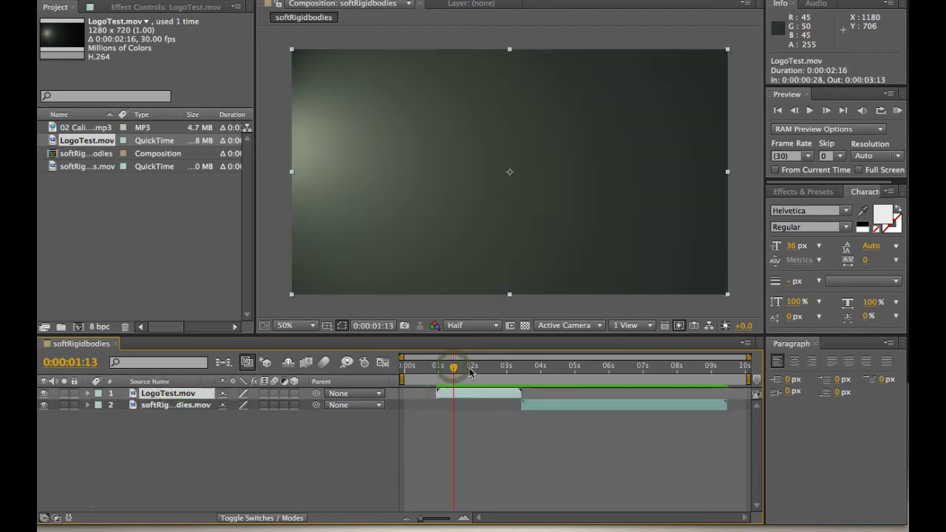
pyautogui.click(483, 366)
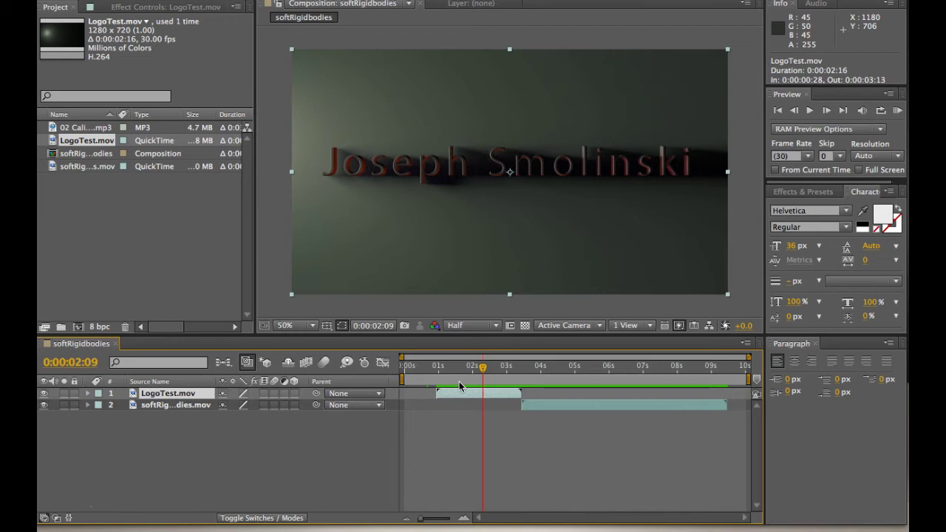
pyautogui.click(177, 405)
pyautogui.click(172, 393)
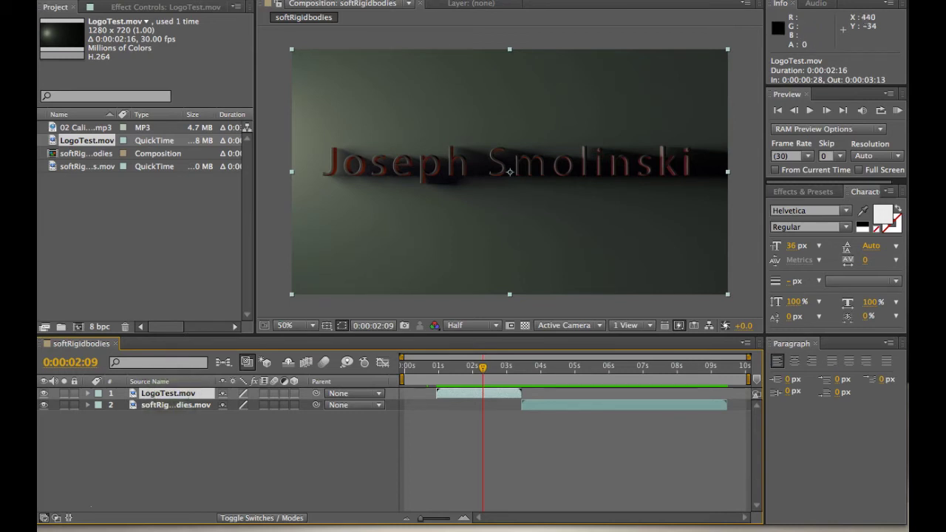
# Add a new adjustment layer trimmed to LogoTest.mov's span, 0:00:00:28 to 0:00:03:13
pyautogui.click(326, 0)
pyautogui.moveTo(288, 0)
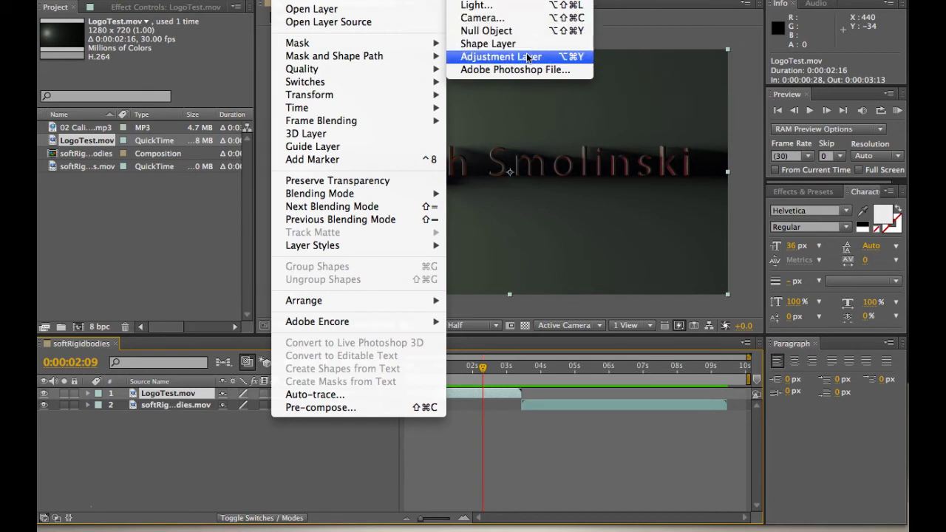
pyautogui.click(528, 58)
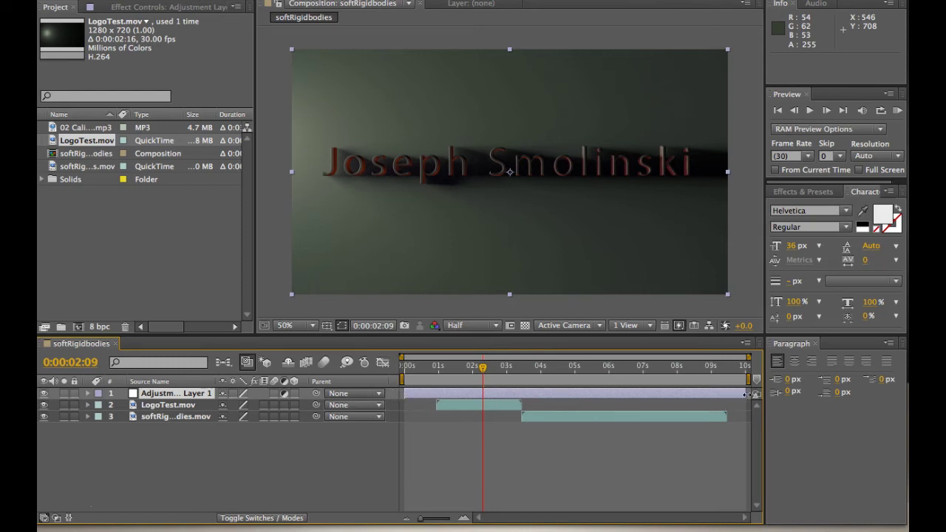
pyautogui.moveTo(747, 393); pyautogui.dragTo(523, 393)
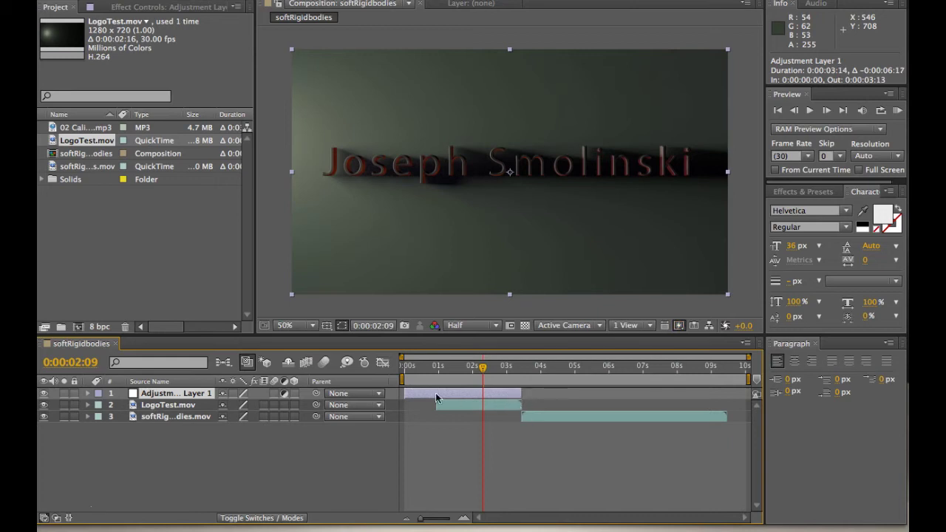
pyautogui.moveTo(403, 393); pyautogui.dragTo(436, 393)
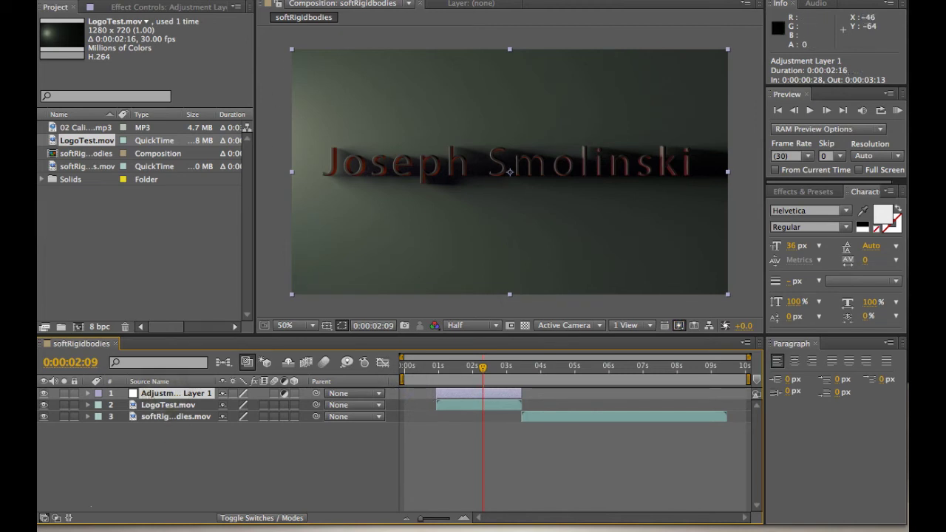
# Apply the Color Correction > Photo Filter effect to the adjustment layer
pyautogui.click(329, 0)
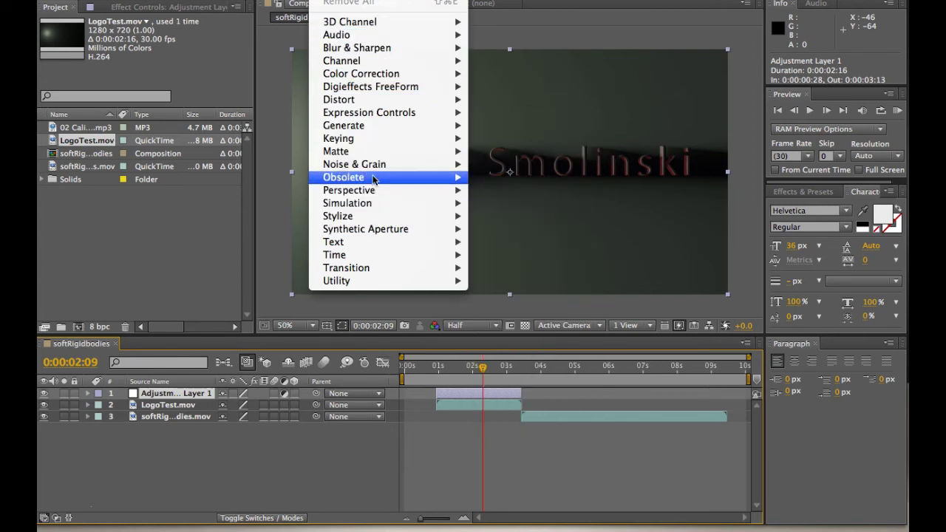
pyautogui.moveTo(373, 139)
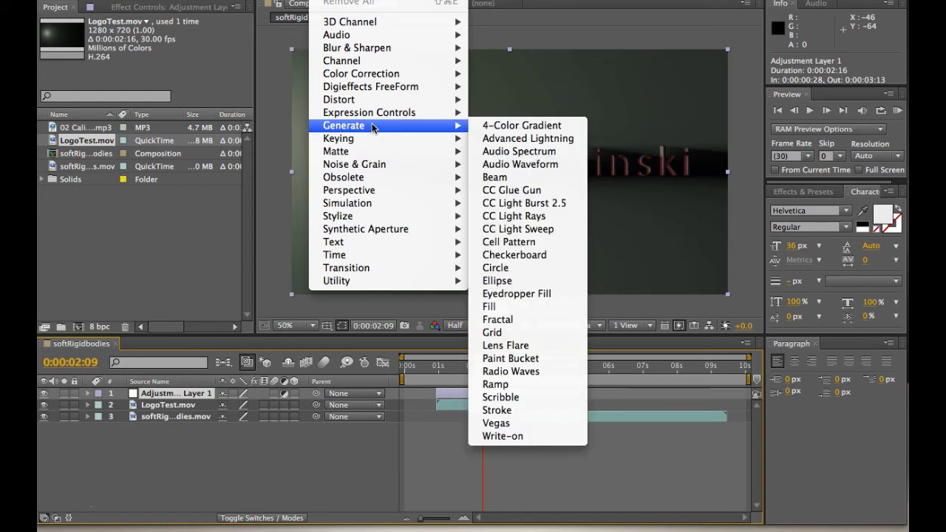
pyautogui.moveTo(364, 77)
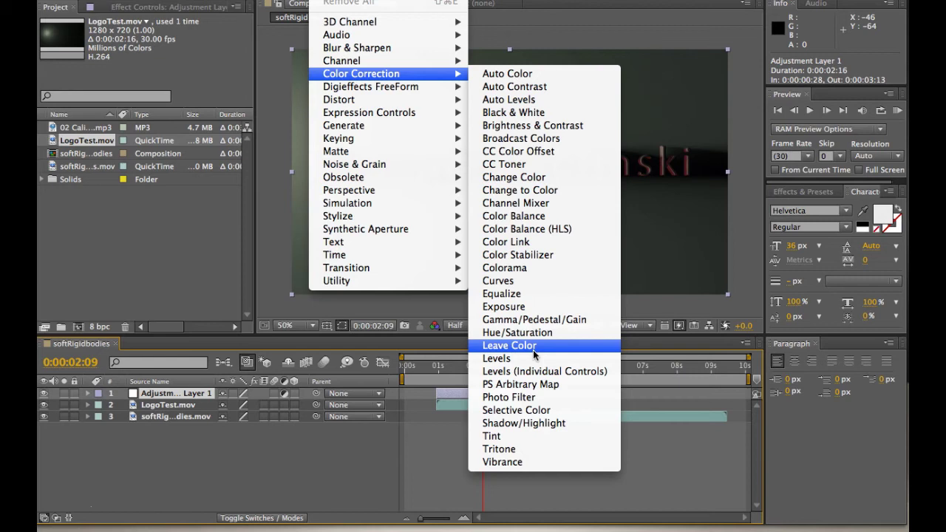
pyautogui.click(514, 399)
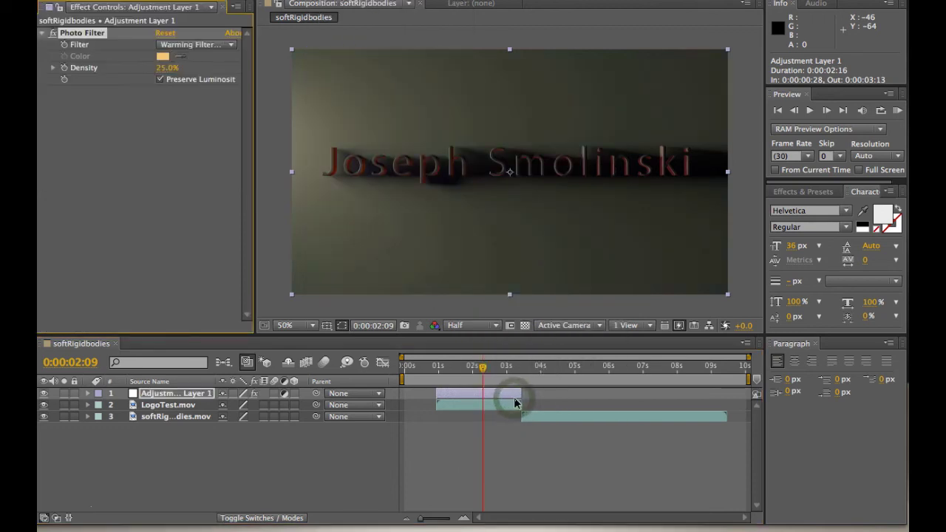
# Set Photo Filter to Cooling Filter (80) at 58% density, then change it to Custom
pyautogui.click(231, 46)
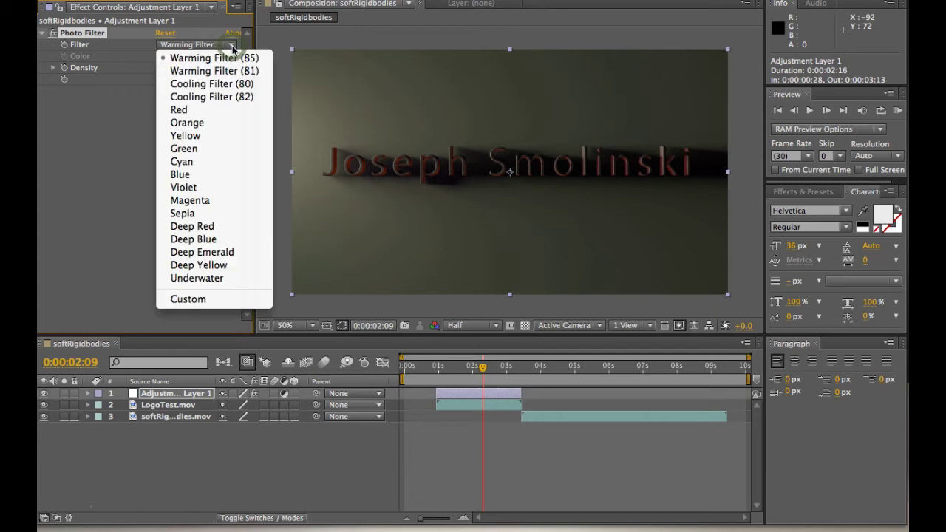
pyautogui.click(225, 83)
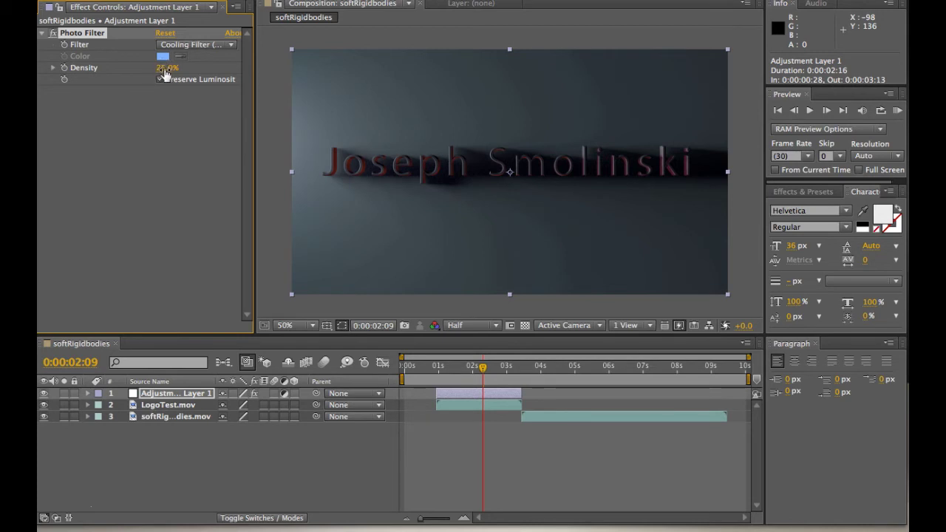
pyautogui.moveTo(165, 74); pyautogui.dragTo(185, 71)
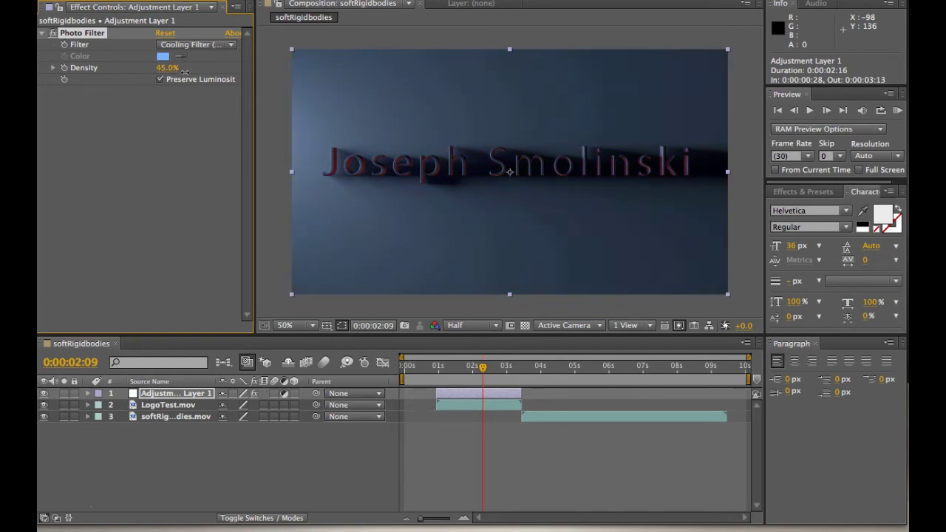
pyautogui.click(231, 46)
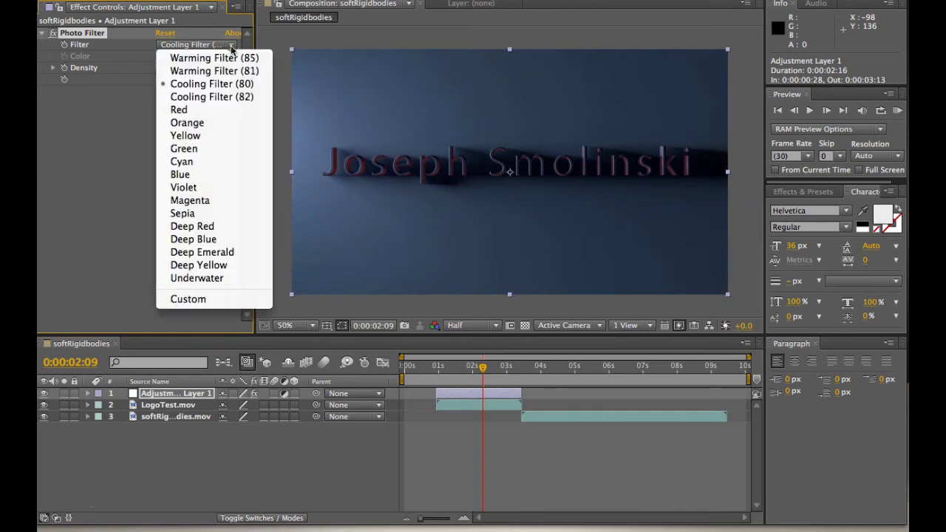
pyautogui.click(206, 299)
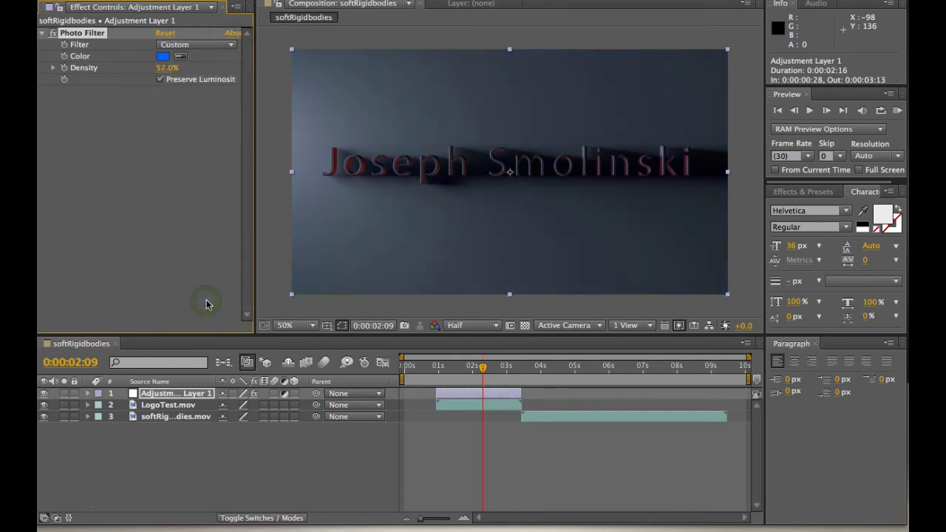
# Pick a deep navy custom colour for the Photo Filter and raise its density to 91%
pyautogui.click(163, 57)
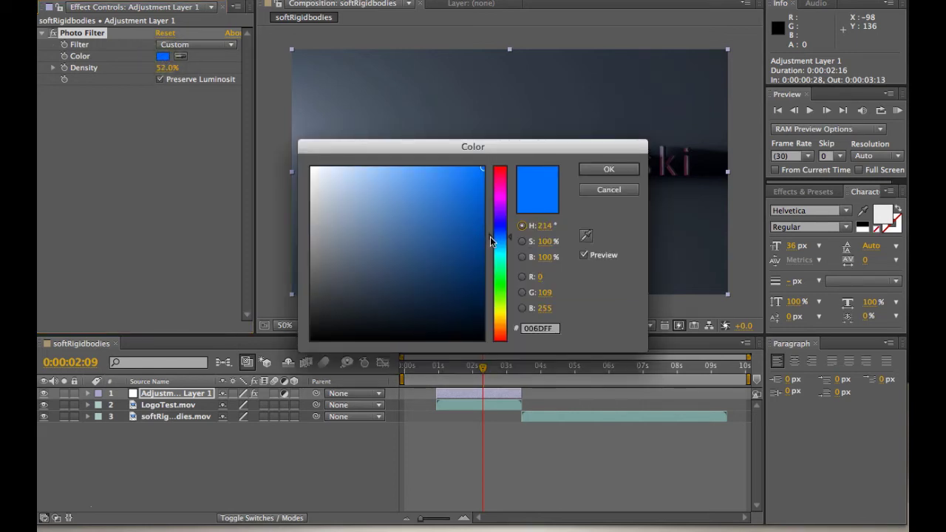
pyautogui.moveTo(490, 236); pyautogui.dragTo(490, 232)
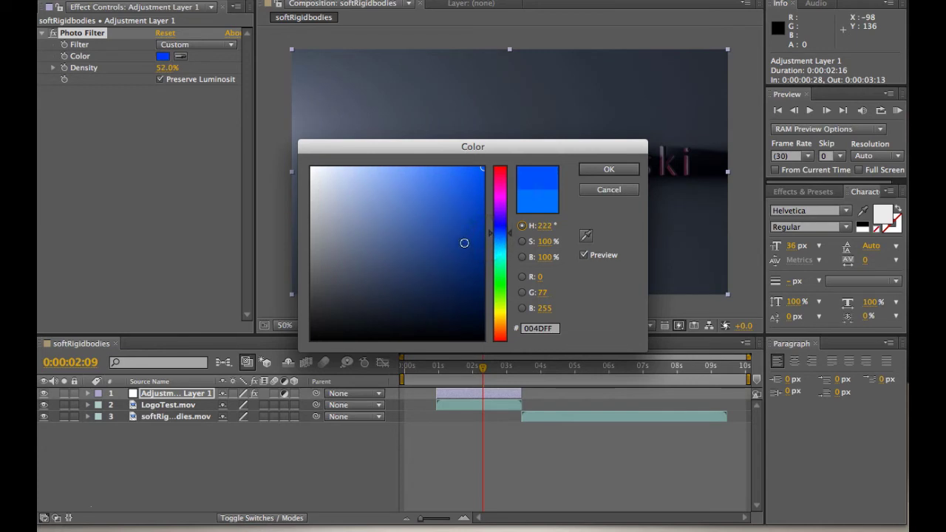
pyautogui.click(464, 241)
pyautogui.click(443, 256)
pyautogui.click(426, 245)
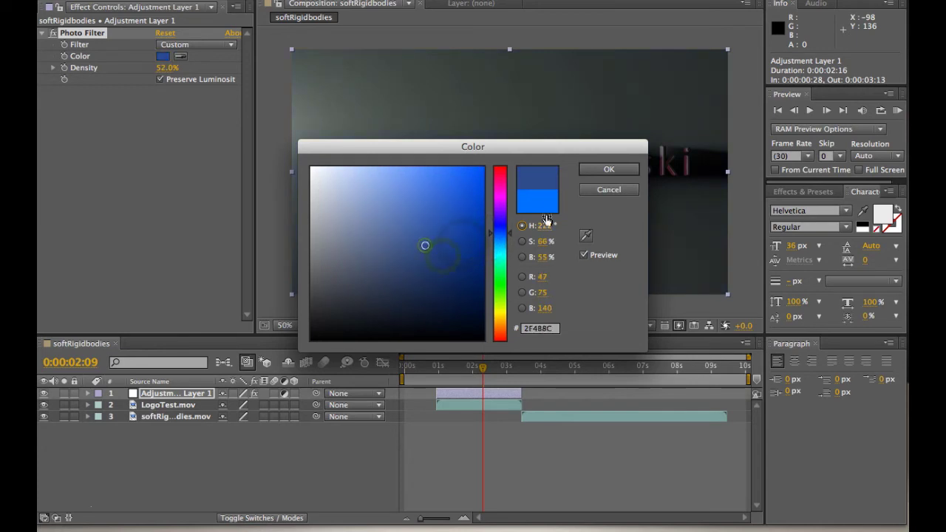
pyautogui.click(438, 267)
pyautogui.click(605, 170)
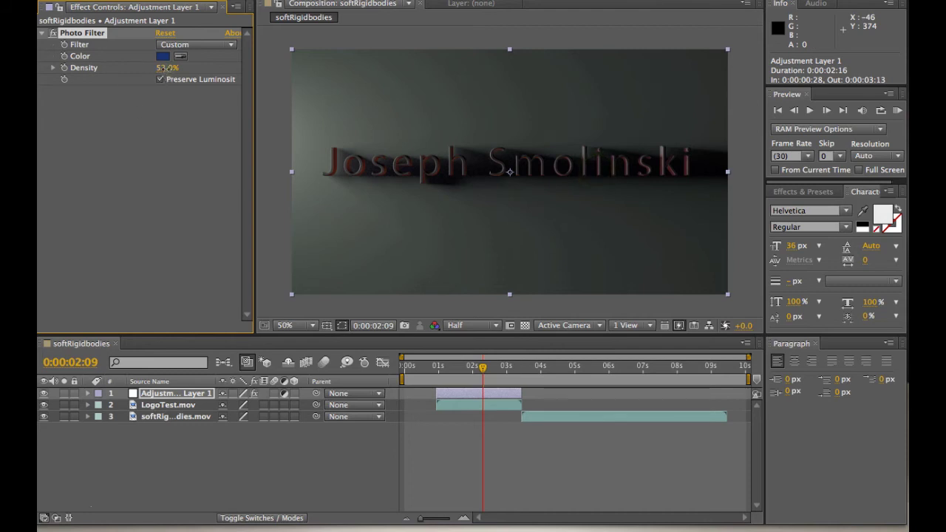
pyautogui.moveTo(168, 74); pyautogui.dragTo(171, 74)
# Add Brightness & Contrast with Contrast 3.0, then hide the adjustment layer to compare
pyautogui.click(329, 0)
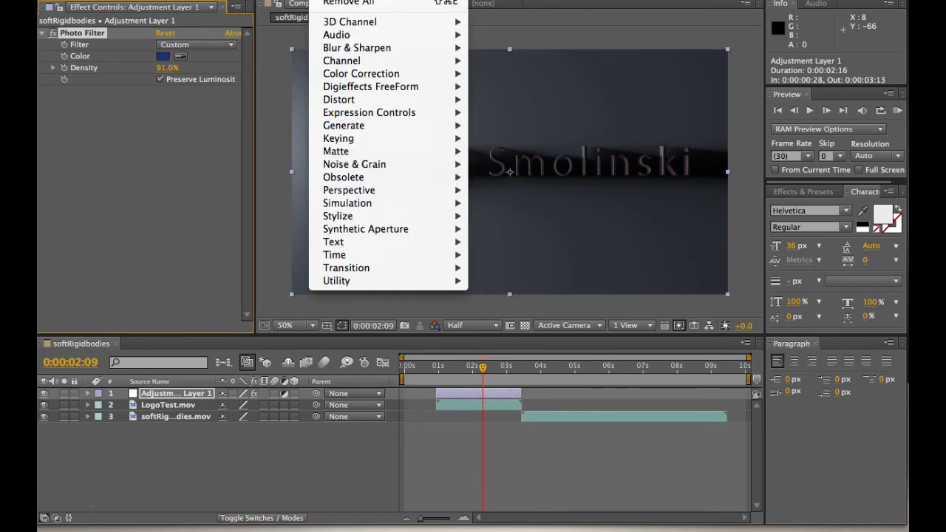
pyautogui.moveTo(432, 74)
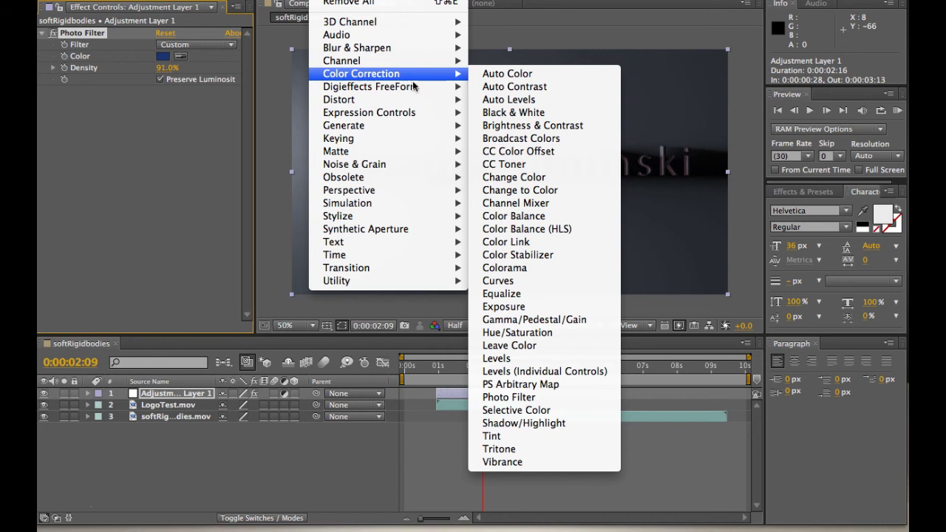
pyautogui.click(522, 125)
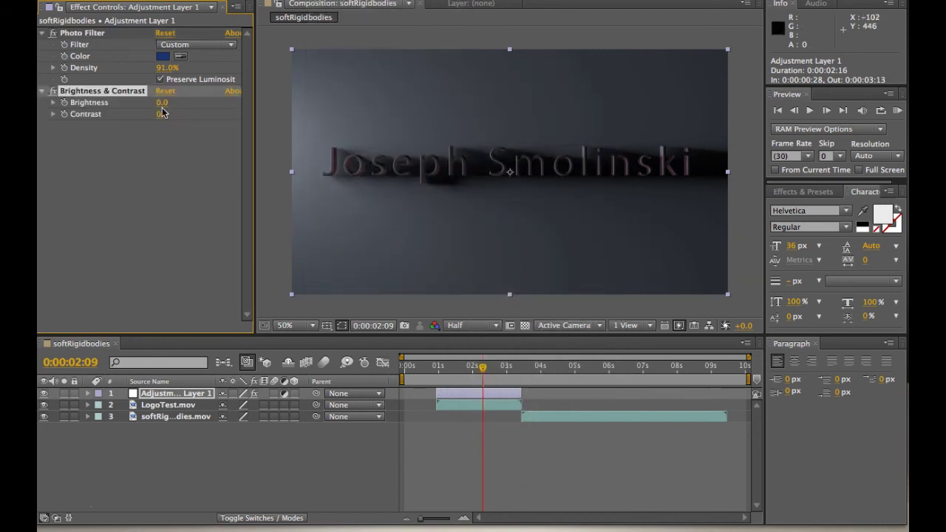
pyautogui.moveTo(162, 113); pyautogui.dragTo(167, 114)
pyautogui.moveTo(156, 113); pyautogui.dragTo(164, 114)
pyautogui.click(44, 394)
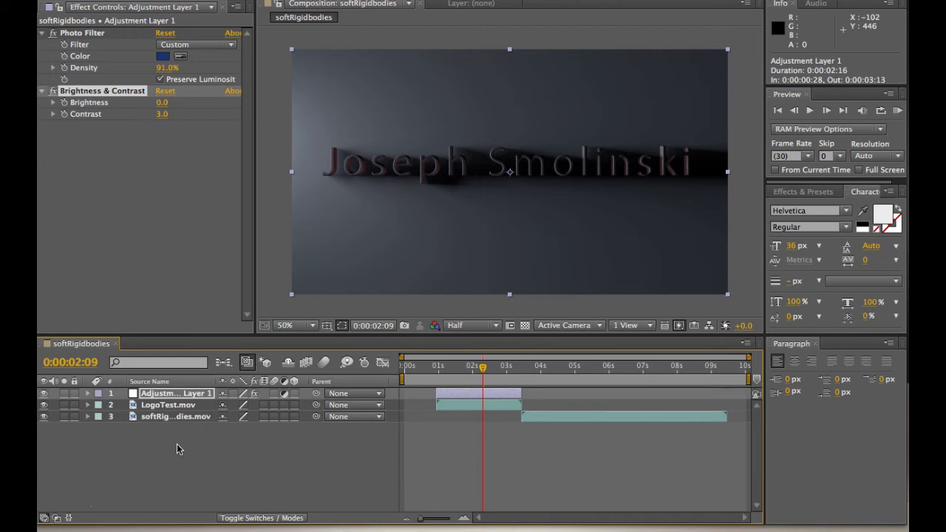
# With the soft-body render selected at 5:24, create a new adjustment layer
pyautogui.click(159, 416)
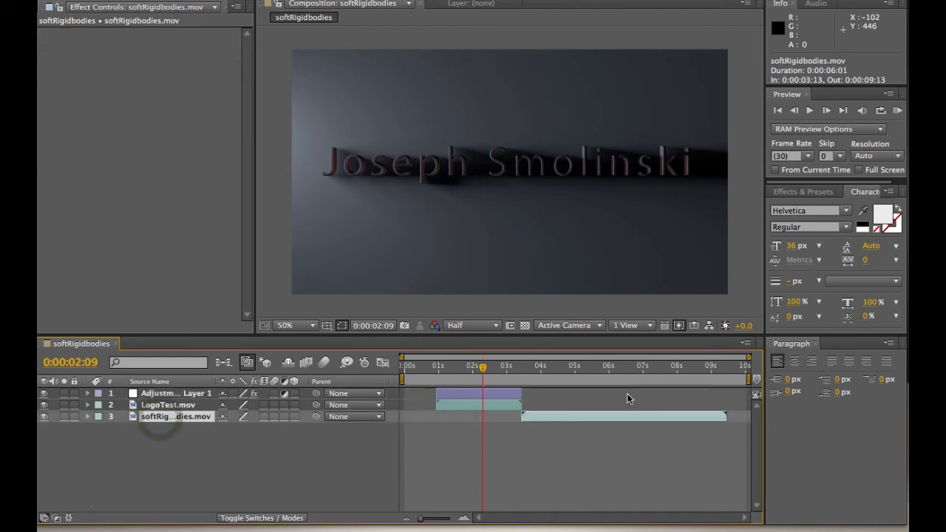
pyautogui.click(602, 366)
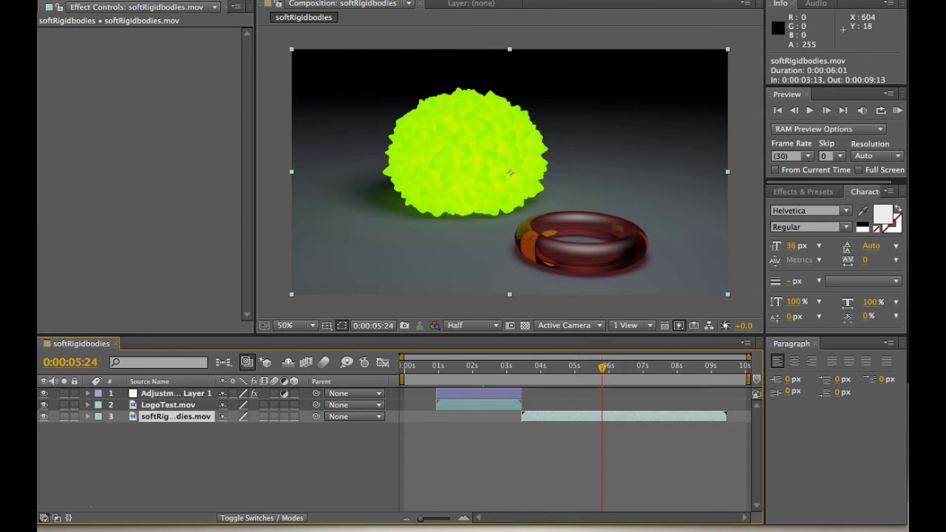
pyautogui.click(277, 0)
pyautogui.moveTo(428, 0)
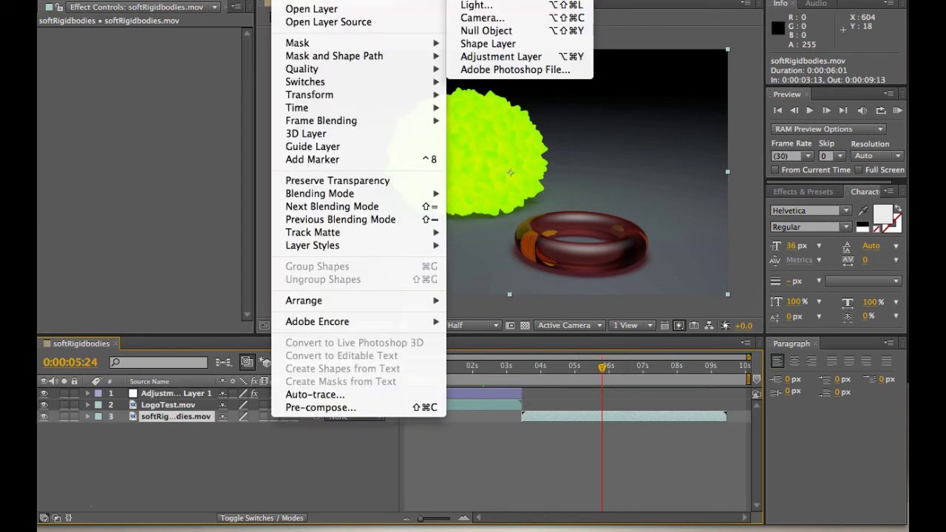
pyautogui.click(505, 59)
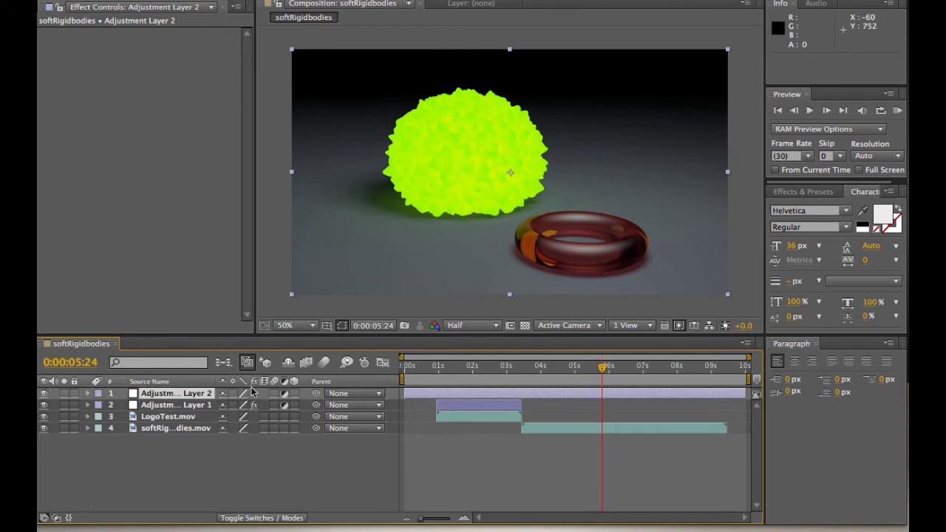
# Move Adjustment Layer 2 above softRigidbodies.mov and trim it to start at 0:00:03:12
pyautogui.moveTo(184, 395); pyautogui.dragTo(183, 429)
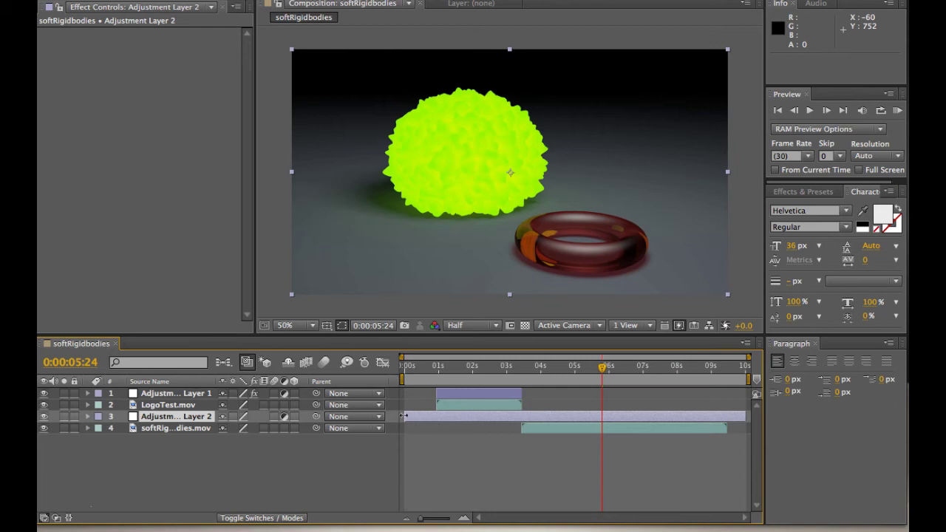
pyautogui.moveTo(406, 418); pyautogui.dragTo(519, 418)
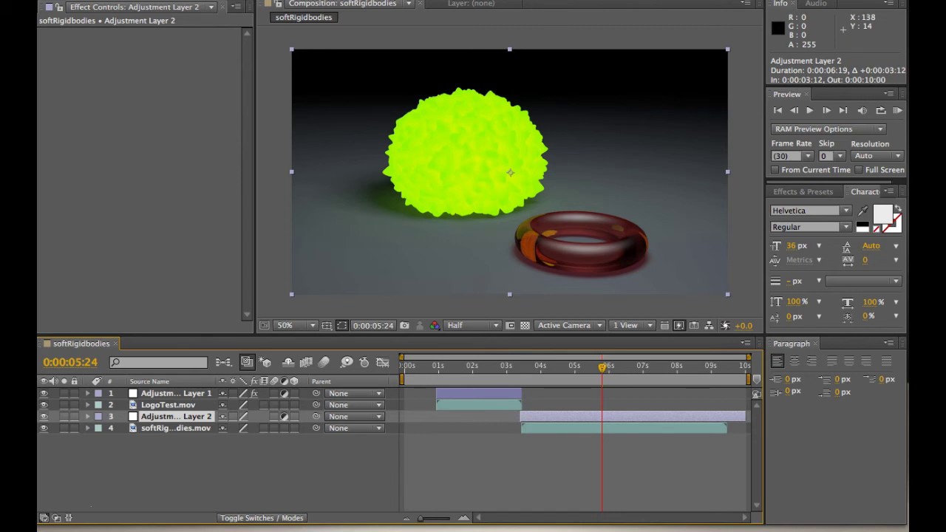
pyautogui.click(325, 0)
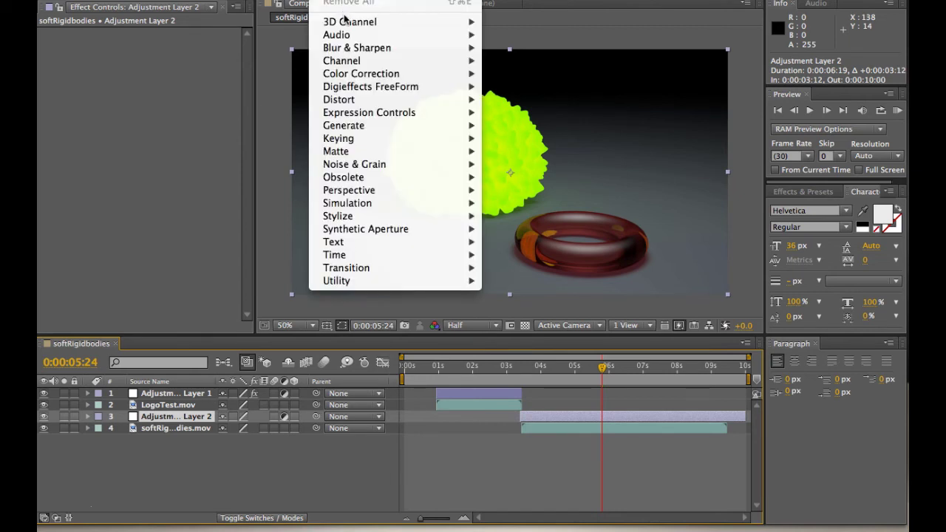
# Apply Channel > Invert to Adjustment Layer 2, leaving Blend With Original at 0%
pyautogui.moveTo(347, 22)
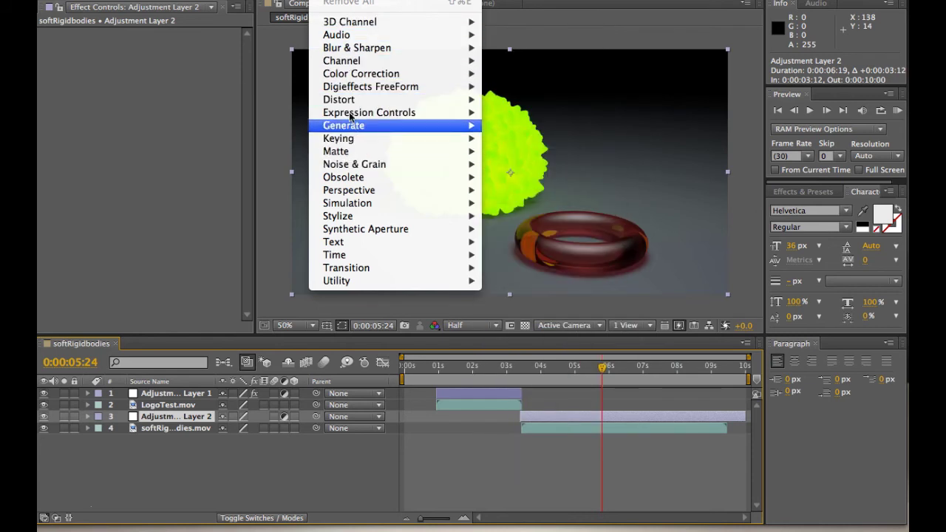
pyautogui.moveTo(354, 67)
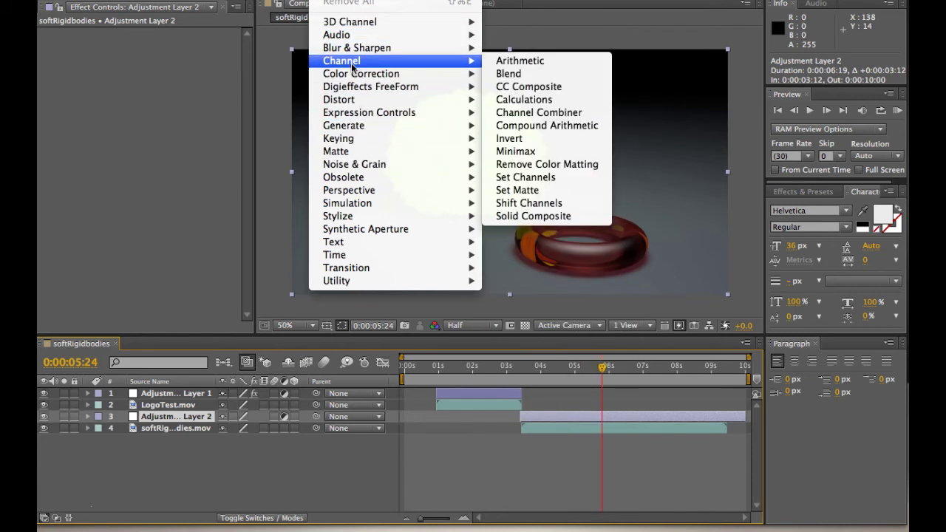
pyautogui.click(534, 139)
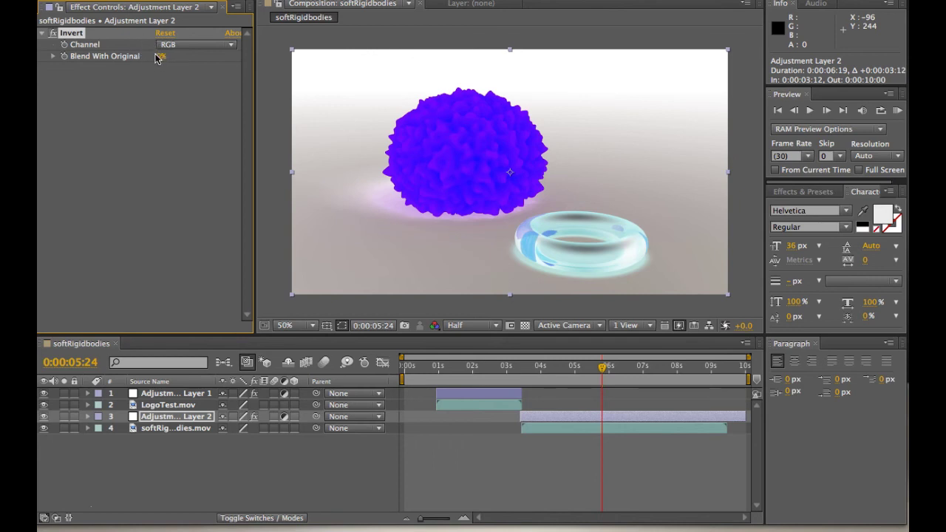
pyautogui.click(53, 58)
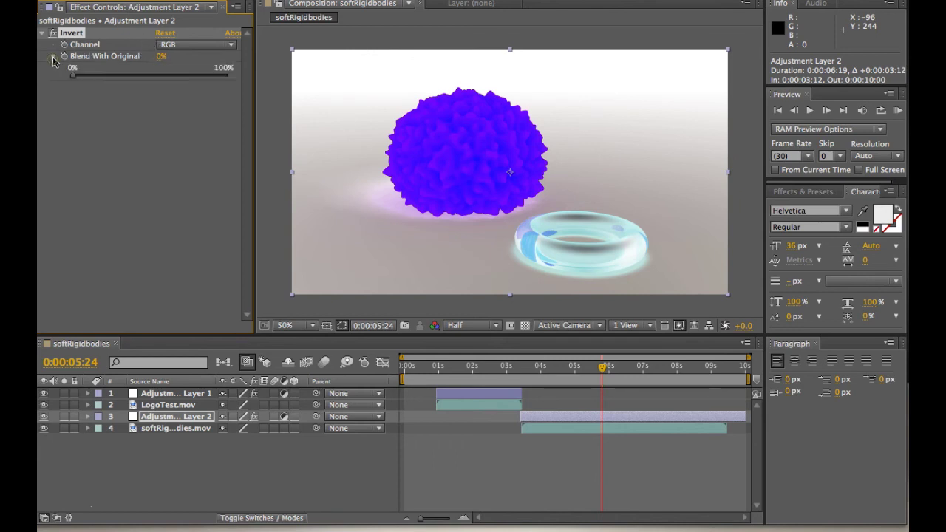
pyautogui.moveTo(74, 76)
pyautogui.mouseDown()
pyautogui.moveTo(166, 82)
pyautogui.moveTo(74, 81)
pyautogui.mouseUp()
pyautogui.click(54, 57)
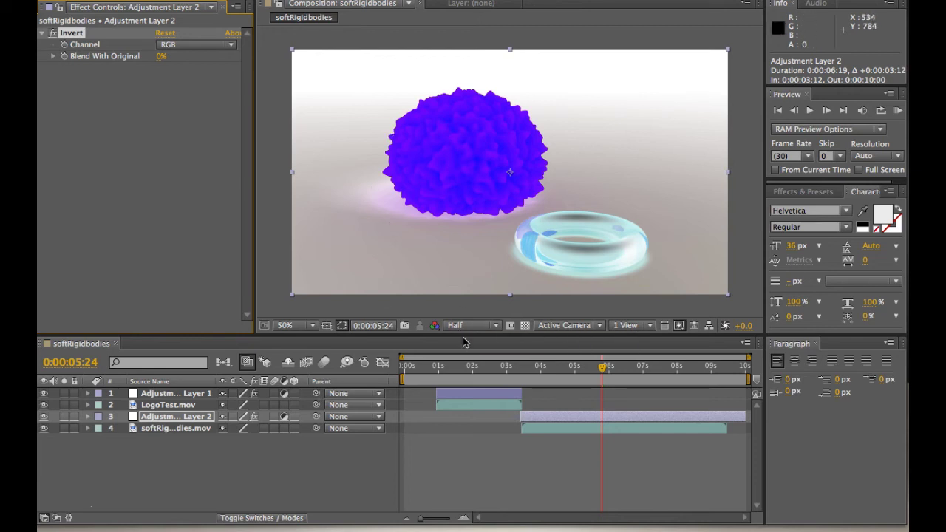
# Preview the composition's playback, then return to the inverted soft-body scene at 0:00:05:08
pyautogui.press('space')
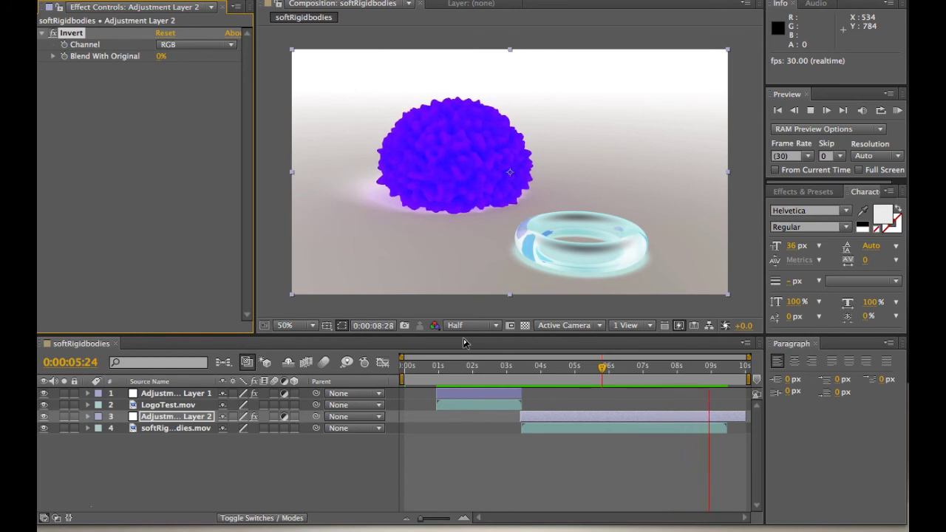
pyautogui.press('space')
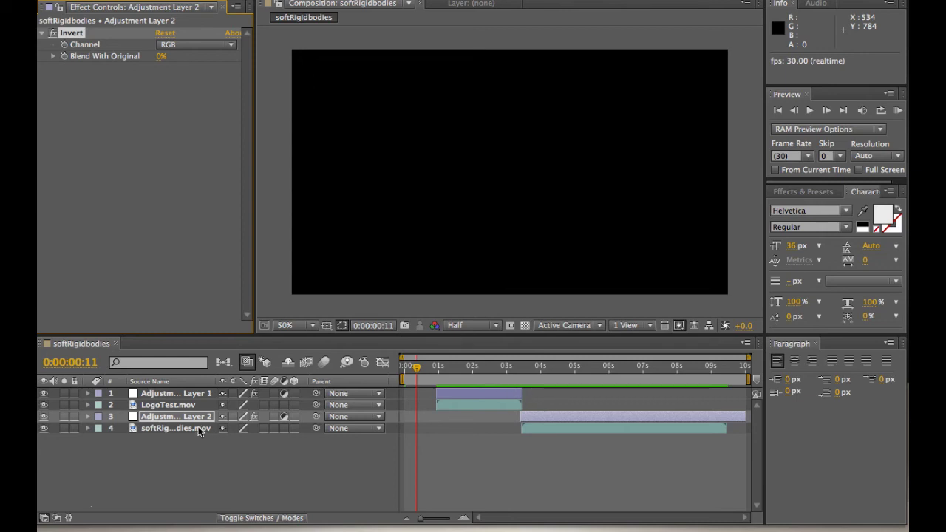
pyautogui.click(584, 367)
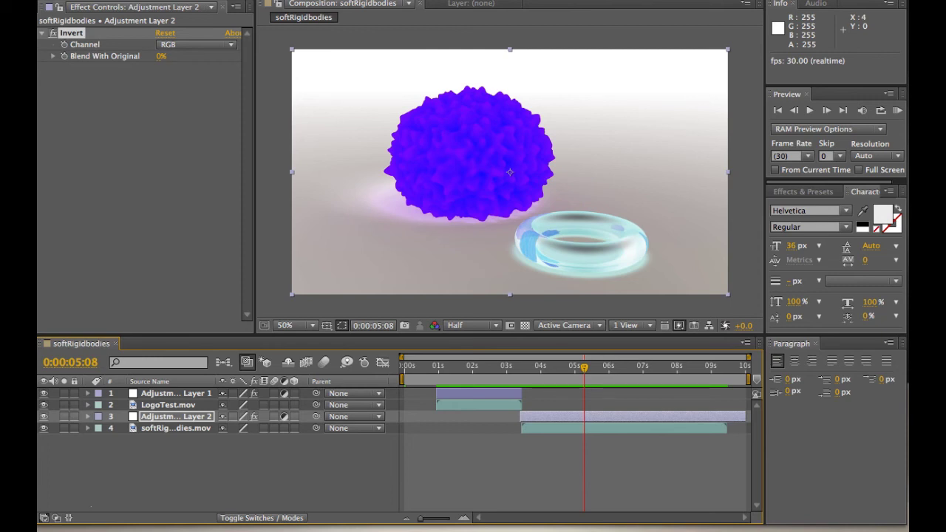
# Create a black 'Rigid Body' text layer and place it just right of the glass ring
pyautogui.rightClick(274, 417)
pyautogui.moveTo(311, 1)
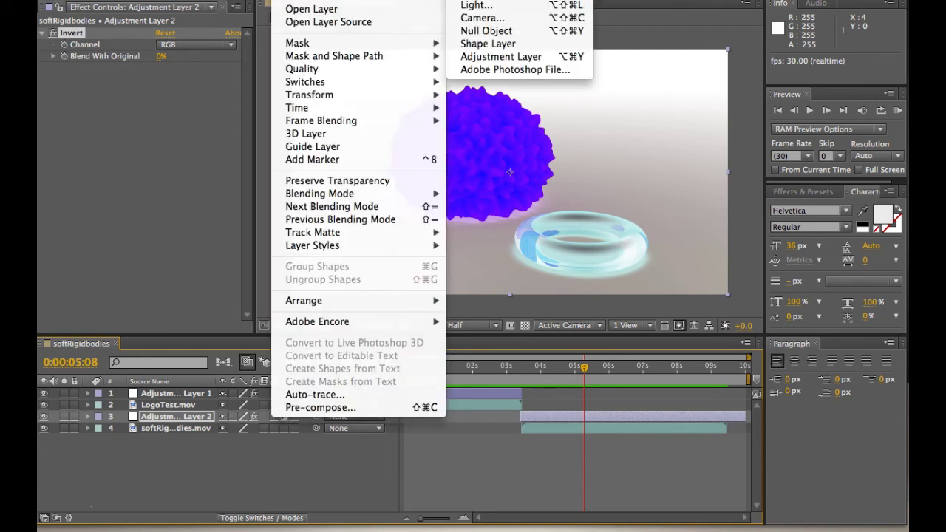
pyautogui.click(473, 0)
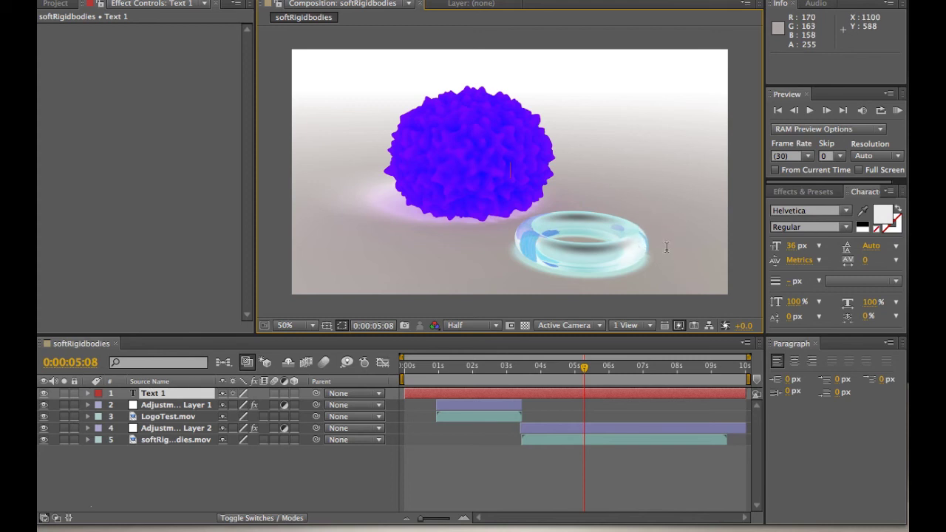
pyautogui.click(885, 219)
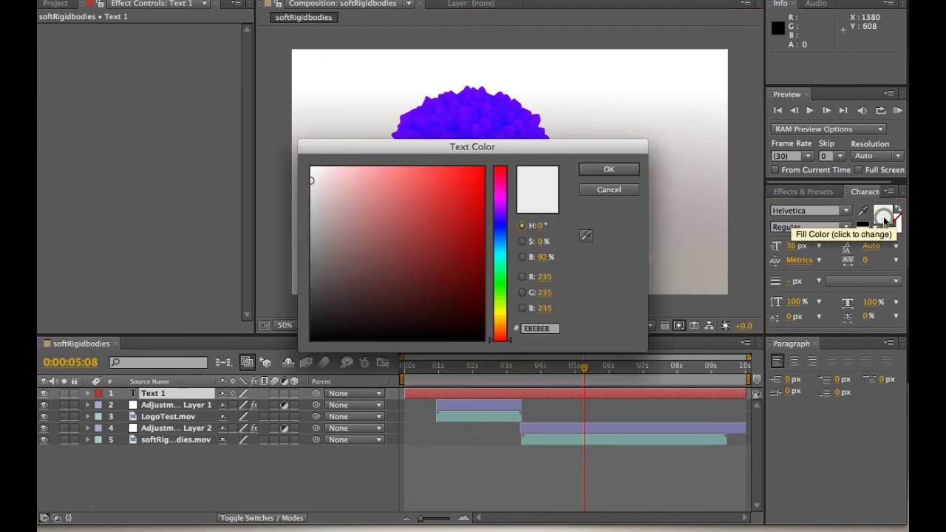
pyautogui.click(309, 340)
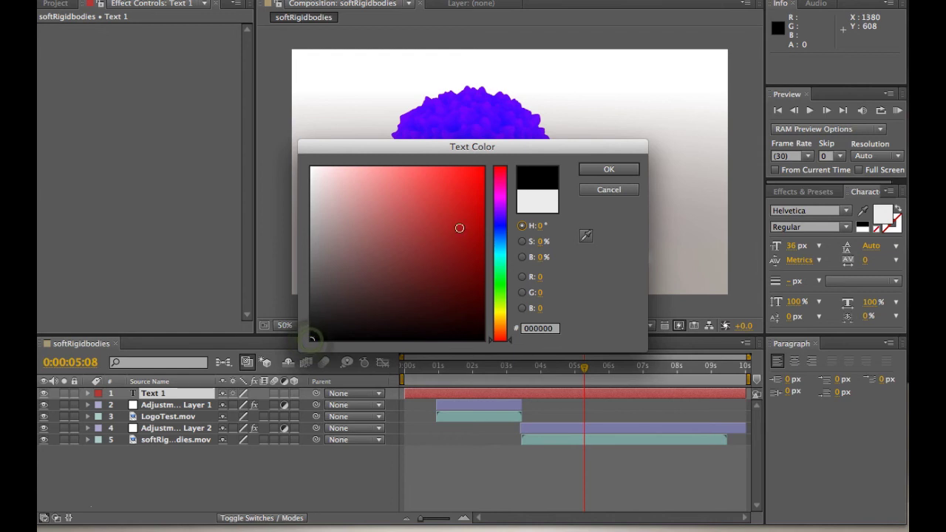
pyautogui.click(596, 169)
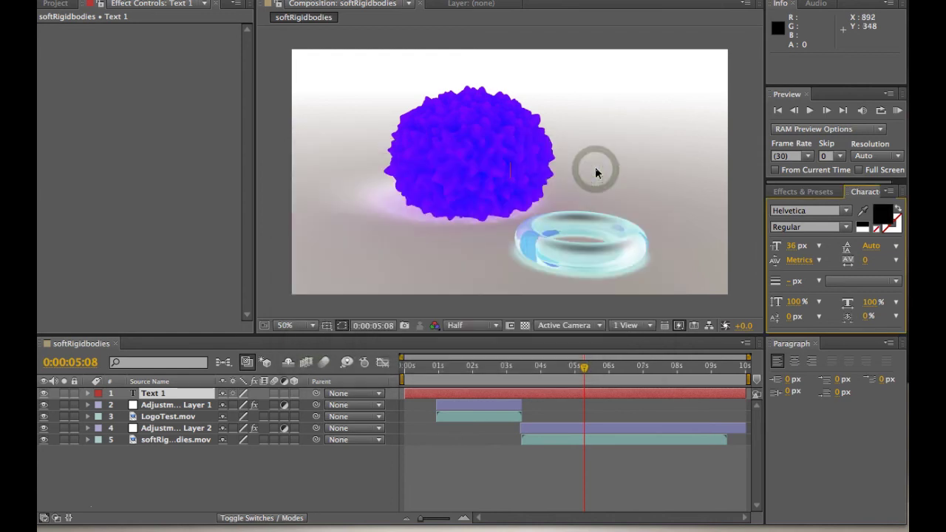
pyautogui.write('Ri')
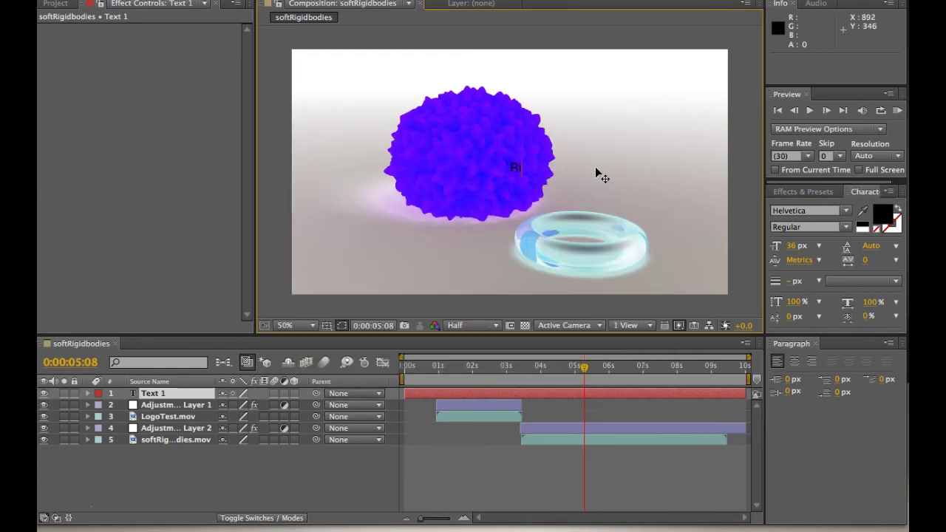
pyautogui.write('gid Body')
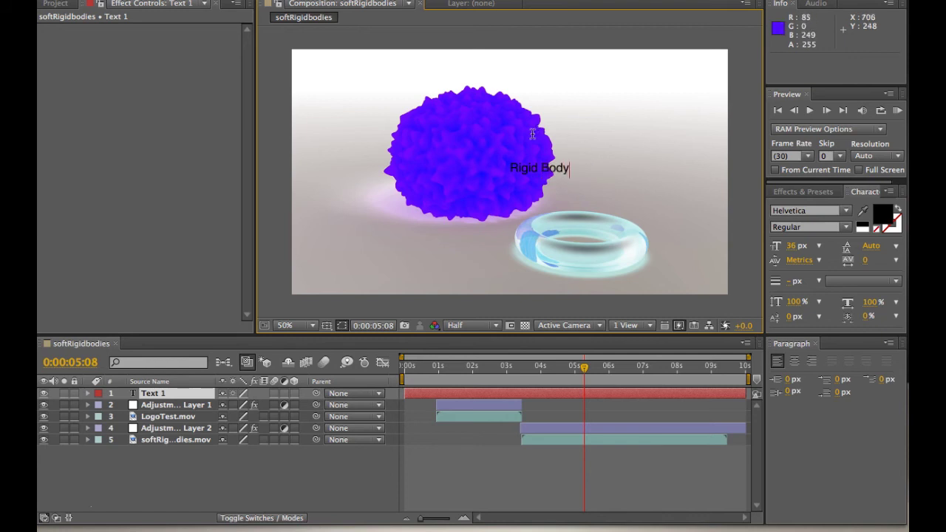
pyautogui.moveTo(650, 99); pyautogui.dragTo(801, 179)
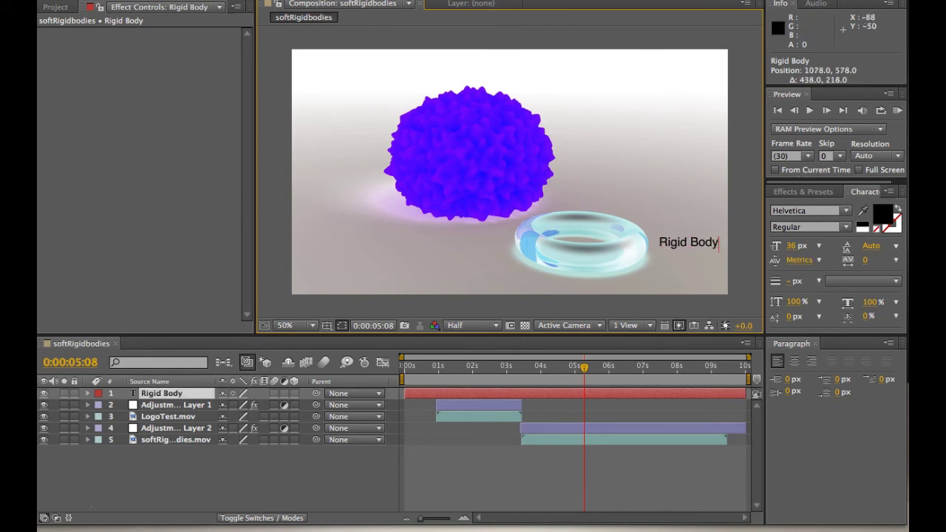
# Create a 'Soft Body' text layer and move it to the upper left beside the violet sphere
pyautogui.click(296, 0)
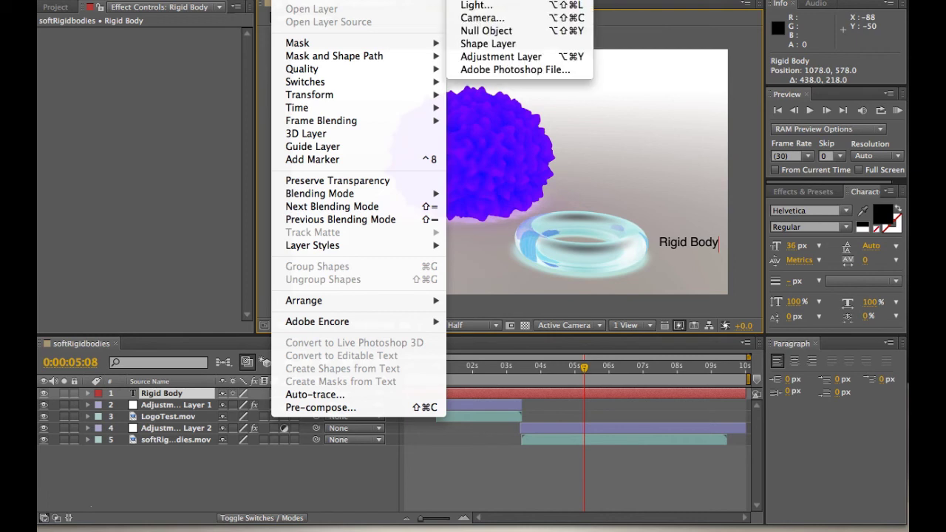
pyautogui.click(476, 0)
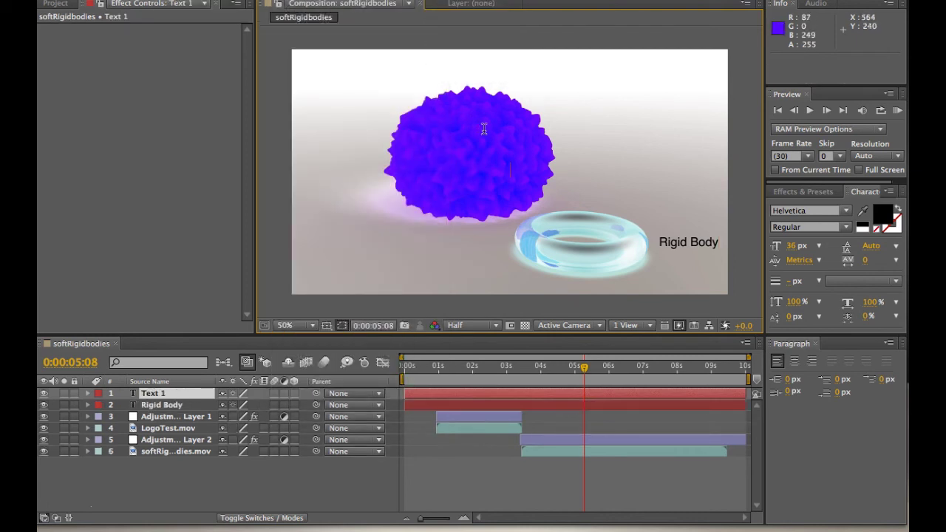
pyautogui.write('Soft Body')
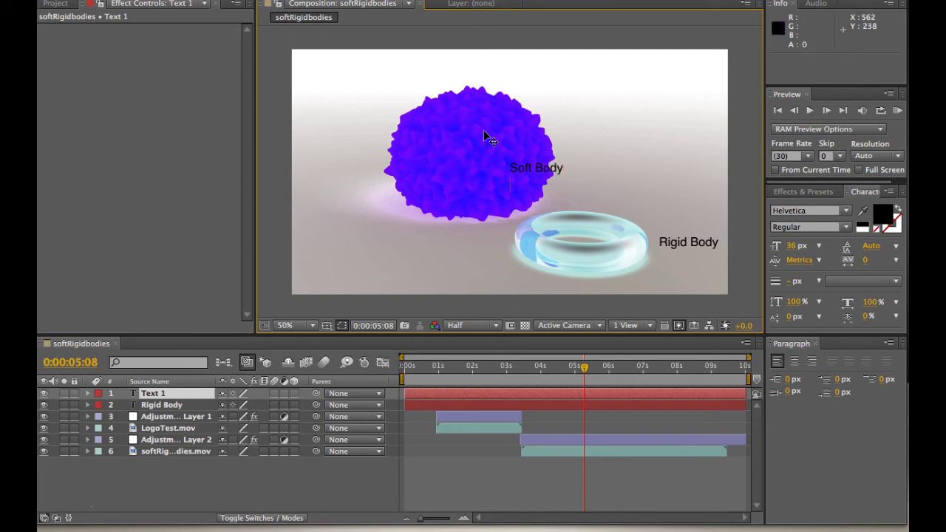
pyautogui.moveTo(591, 118); pyautogui.dragTo(399, 79)
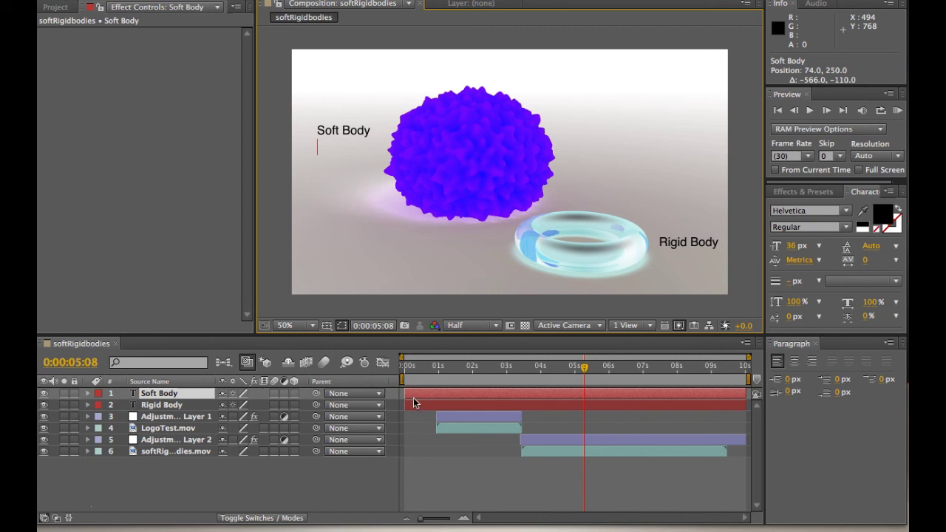
# Trim the Soft Body label to start around 8 seconds and Rigid Body around 5 seconds
pyautogui.moveTo(405, 394); pyautogui.dragTo(670, 398)
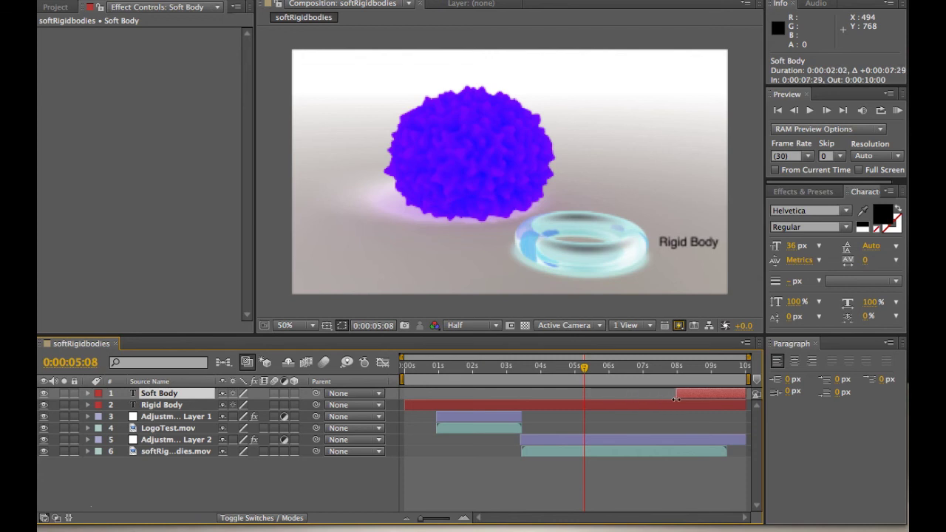
pyautogui.moveTo(407, 406); pyautogui.dragTo(579, 408)
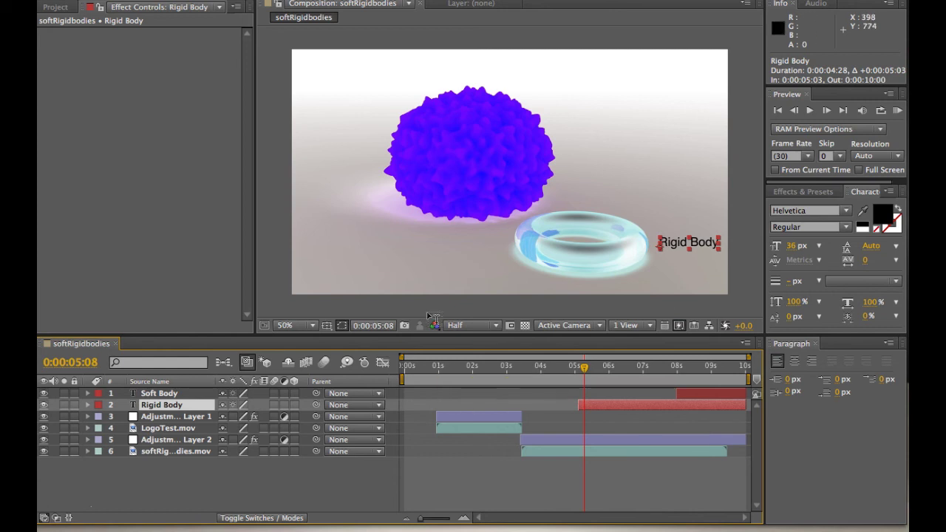
pyautogui.click(440, 376)
# Preview the composition's playback, then show the Project panel's file list
pyautogui.press('space')
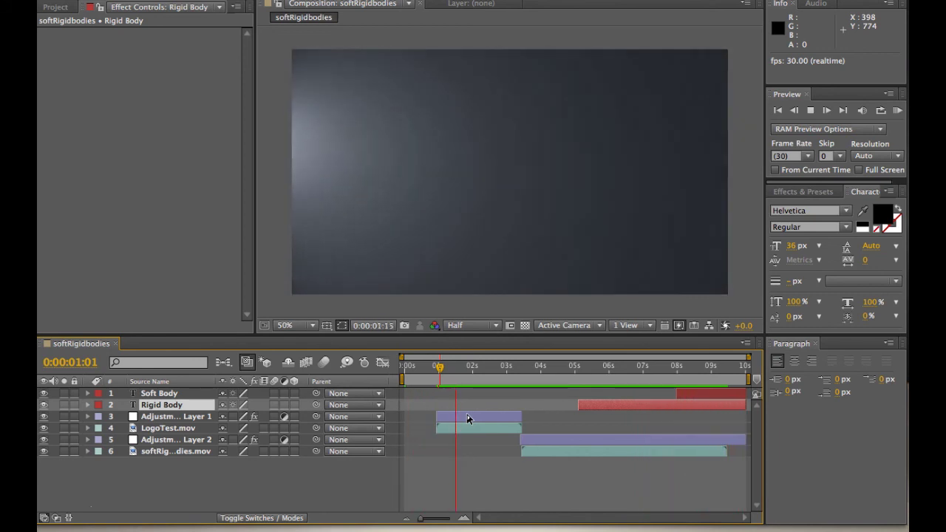
pyautogui.press('space')
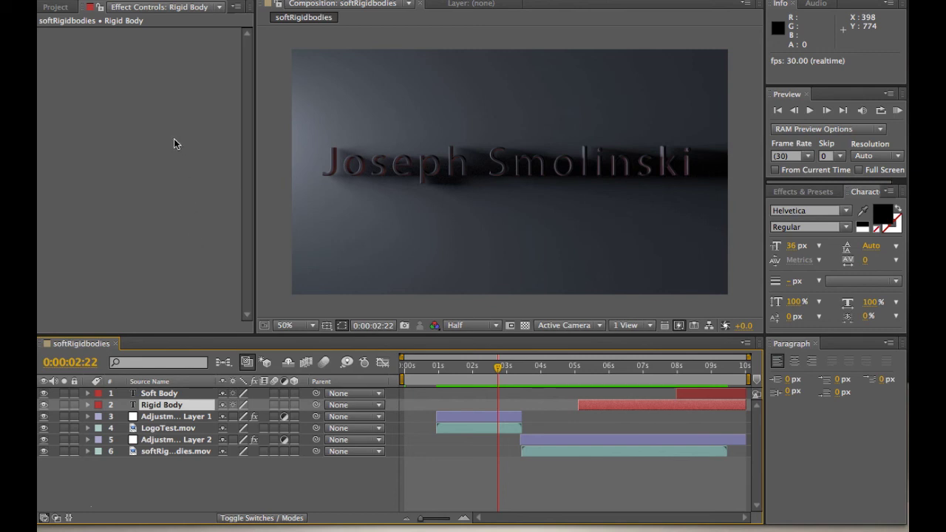
pyautogui.click(148, 164)
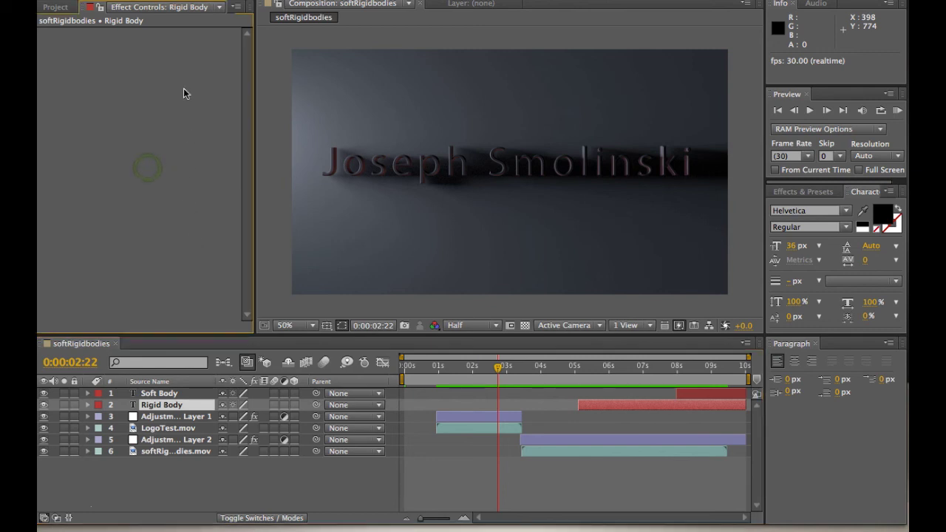
pyautogui.click(66, 5)
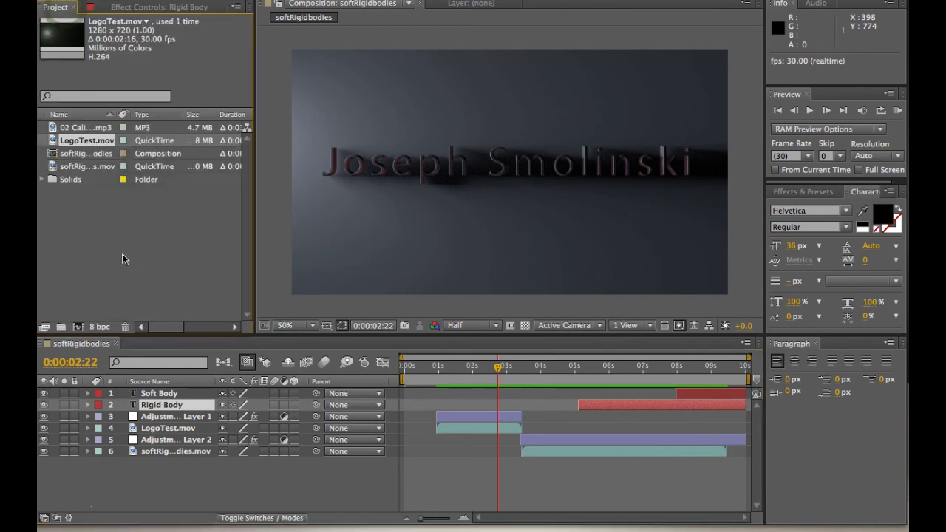
# Drag 02 California.mp3 from the Project panel into the timeline as the bottom layer
pyautogui.click(69, 129)
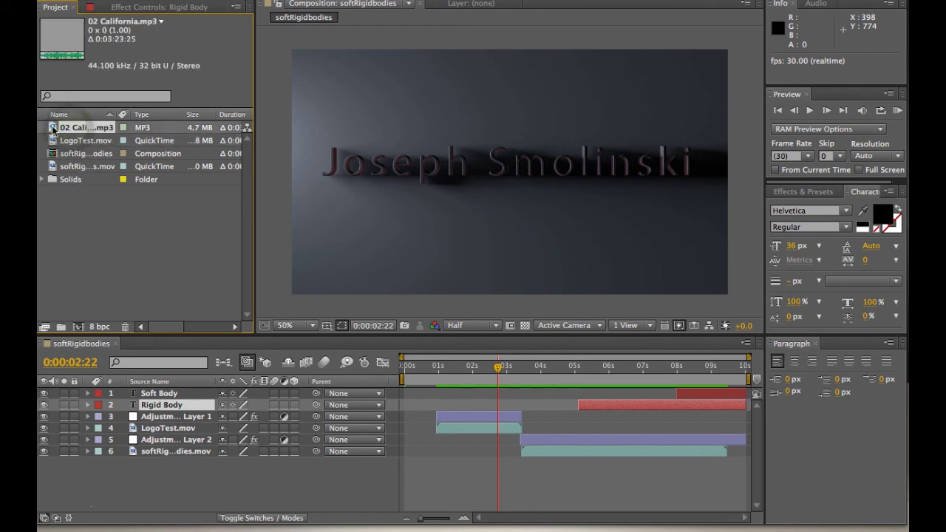
pyautogui.moveTo(53, 130)
pyautogui.mouseDown()
pyautogui.moveTo(59, 152)
pyautogui.moveTo(57, 128)
pyautogui.mouseUp()
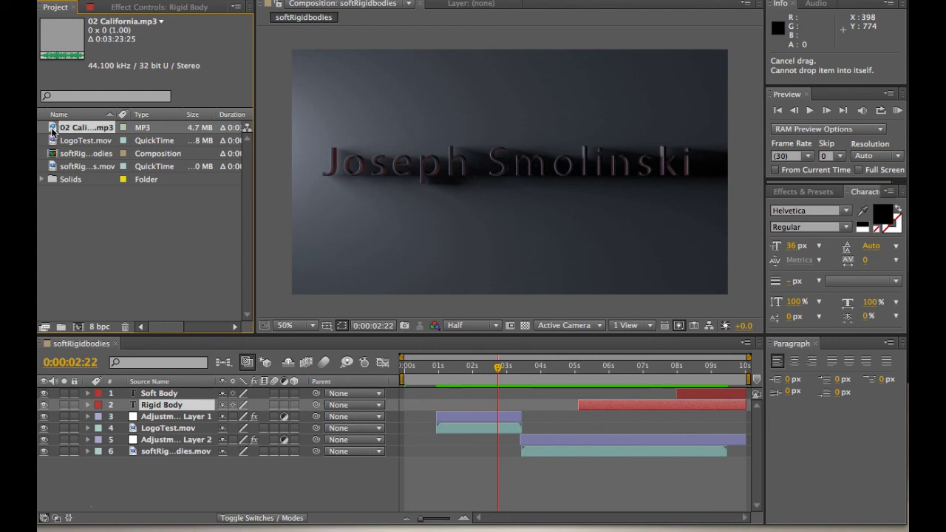
pyautogui.moveTo(53, 130); pyautogui.dragTo(152, 468)
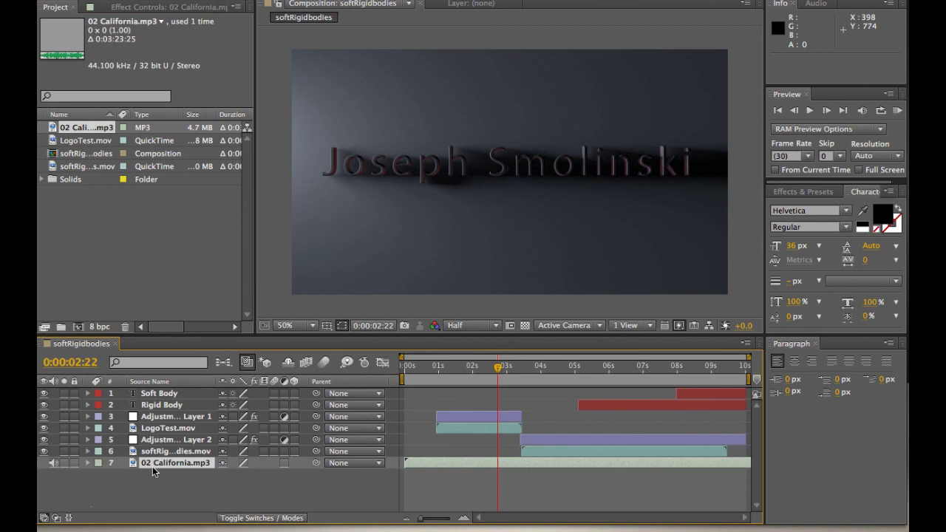
# Set layer 7's Audio Levels to +1.00dB, briefly checking the soundtrack waveform
pyautogui.click(53, 464)
pyautogui.click(88, 463)
pyautogui.click(99, 475)
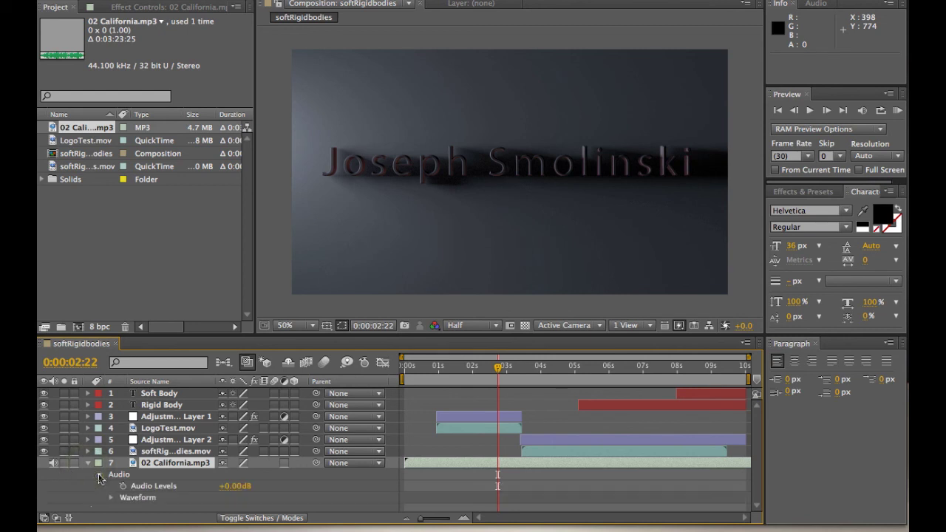
pyautogui.click(230, 487)
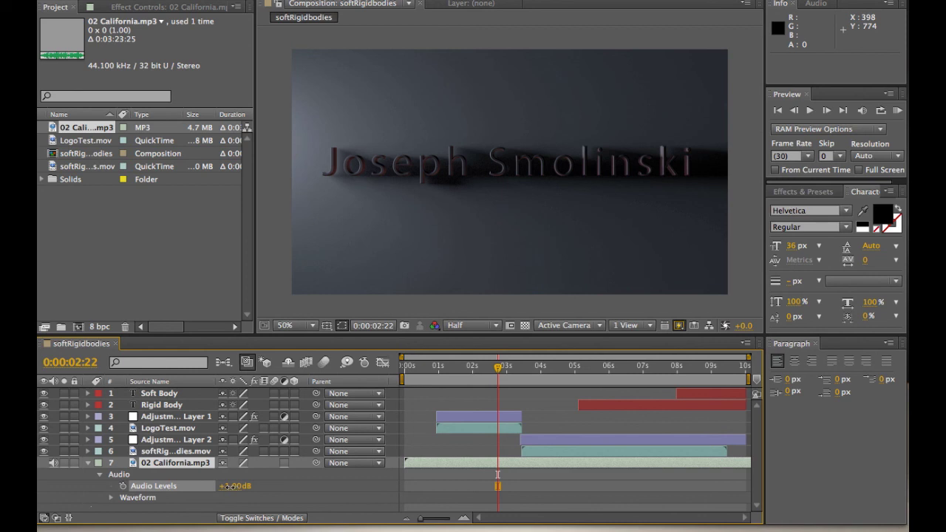
pyautogui.moveTo(230, 488); pyautogui.dragTo(292, 485)
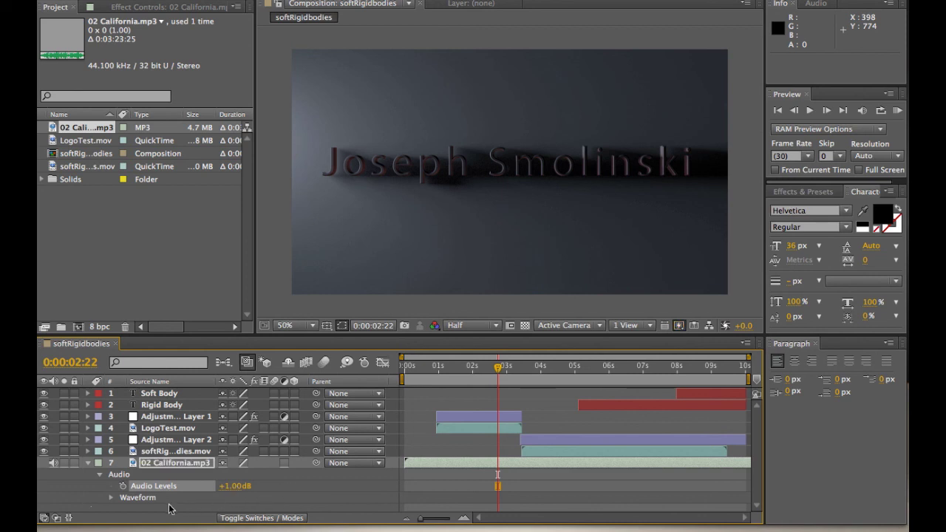
pyautogui.click(112, 500)
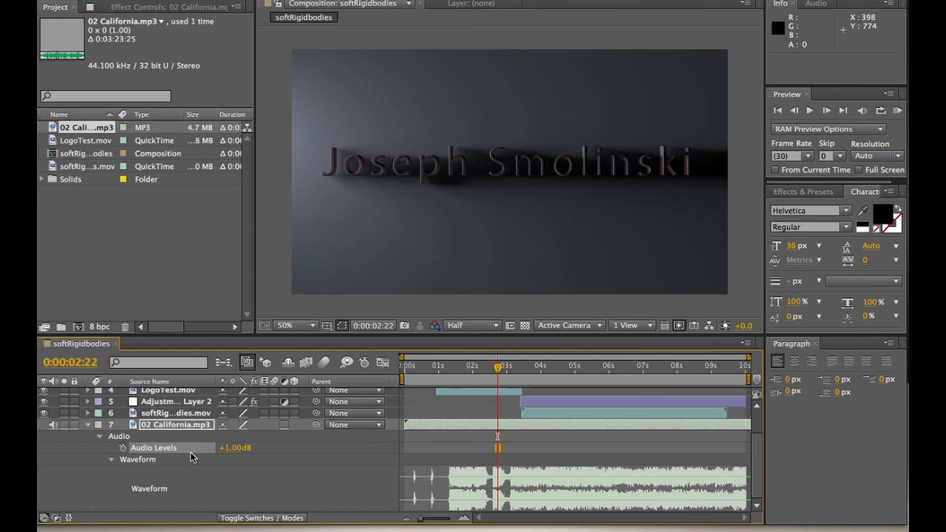
pyautogui.click(111, 459)
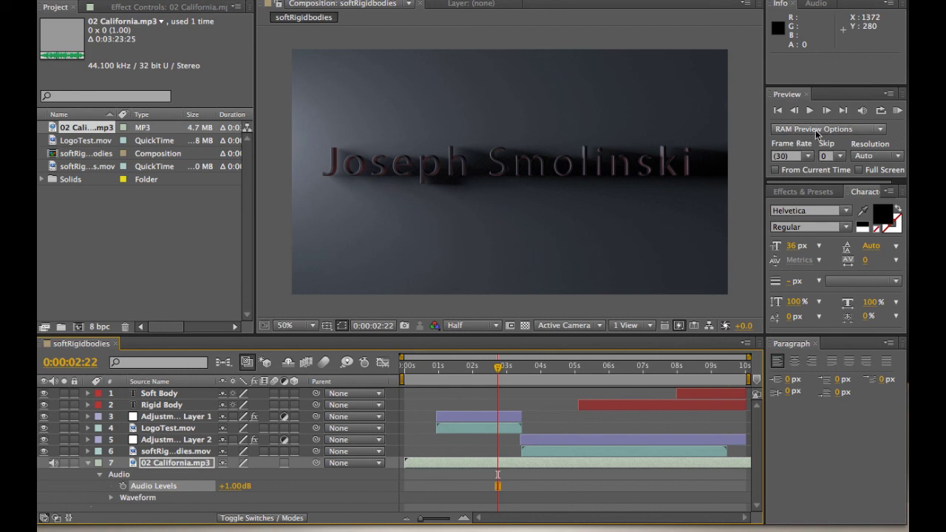
pyautogui.click(223, 0)
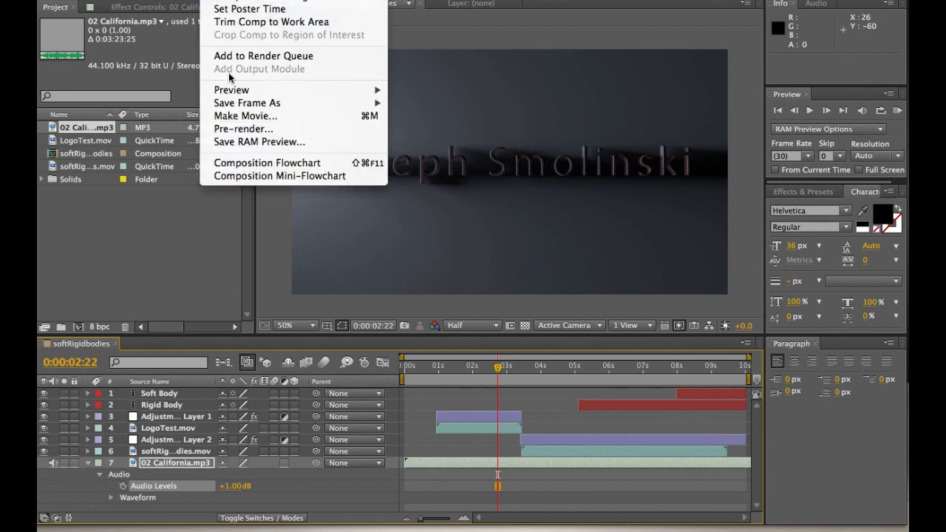
pyautogui.moveTo(232, 90)
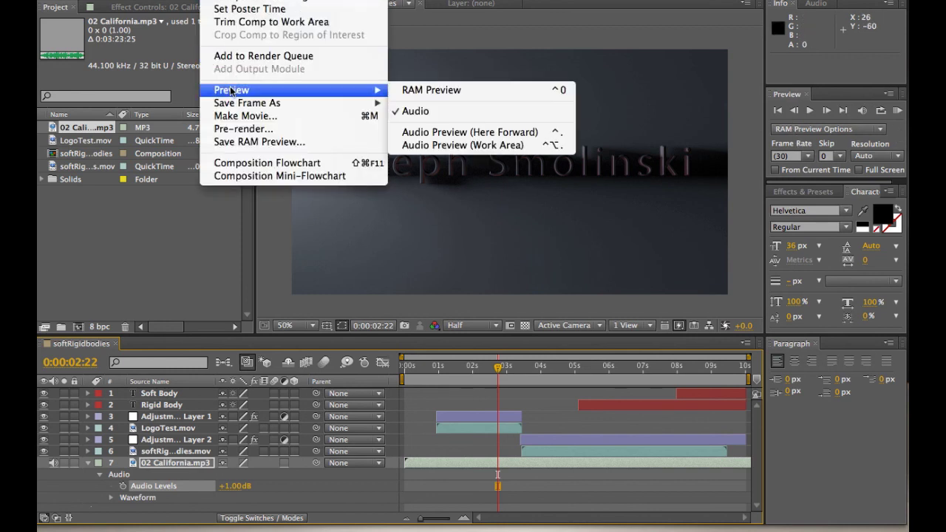
pyautogui.click(418, 114)
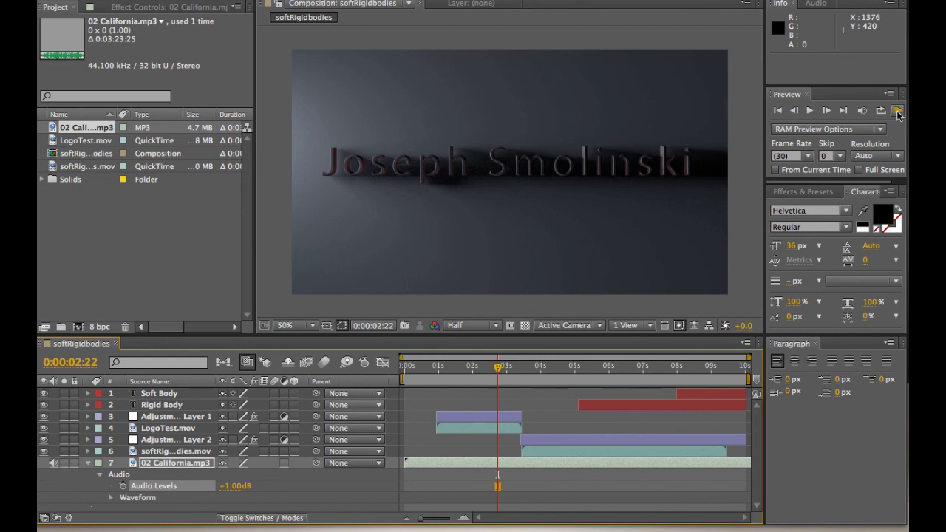
pyautogui.click(897, 111)
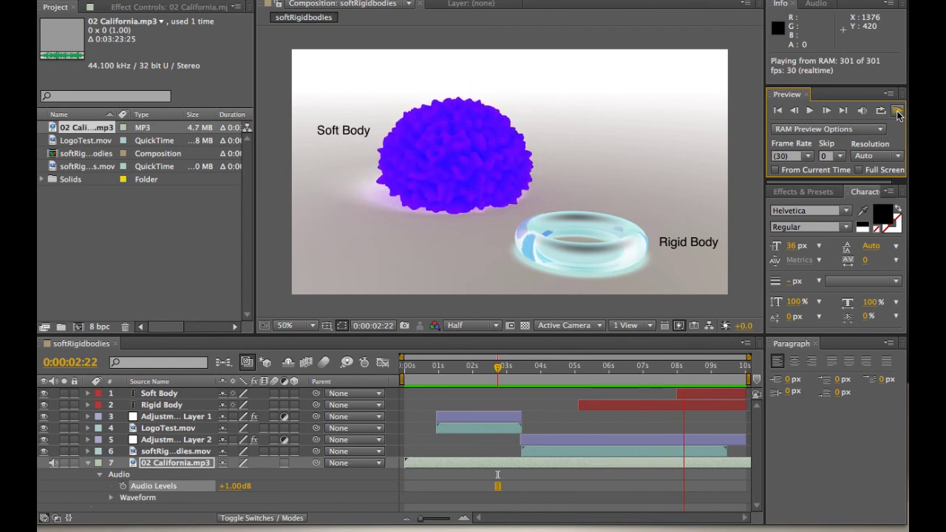
pyautogui.click(897, 110)
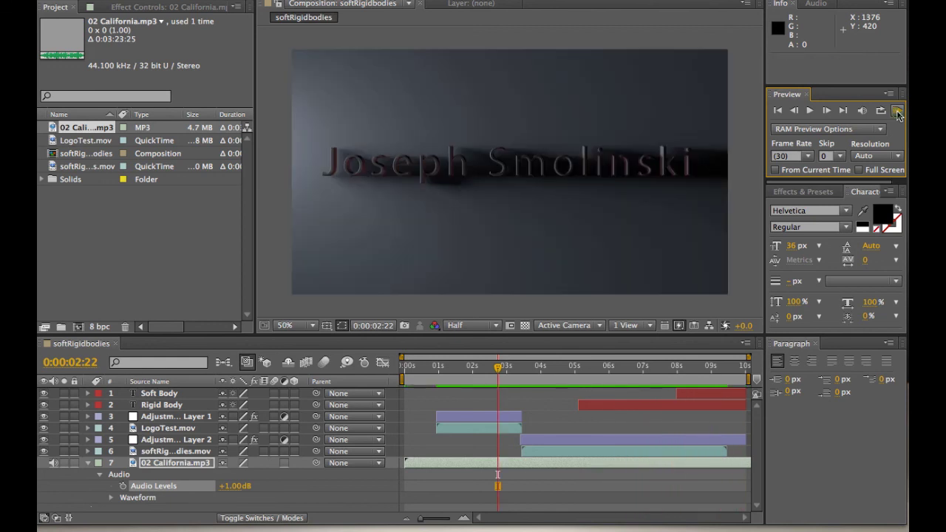